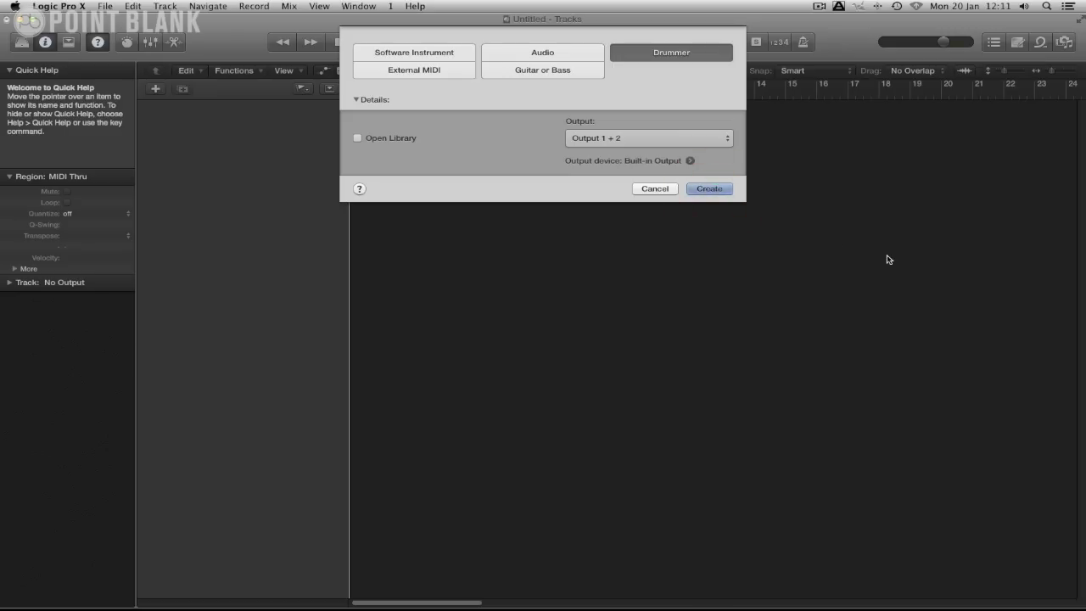
- Create the Drummer track and choose Curtis from the R&B genre
{"action": "key", "text": "Return"}
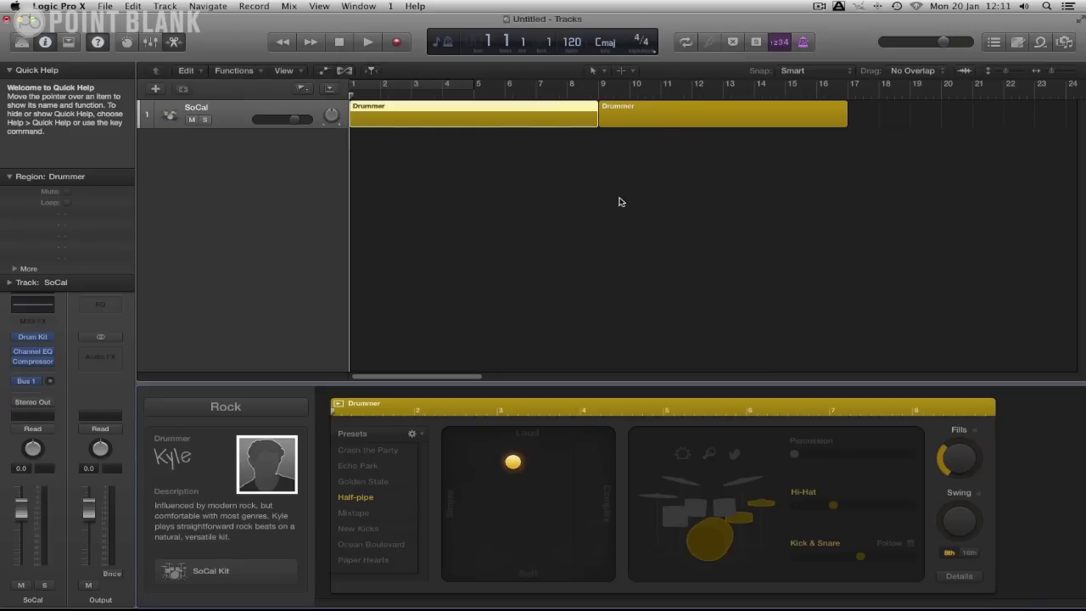
{"action": "left_click", "coordinate": [244, 413]}
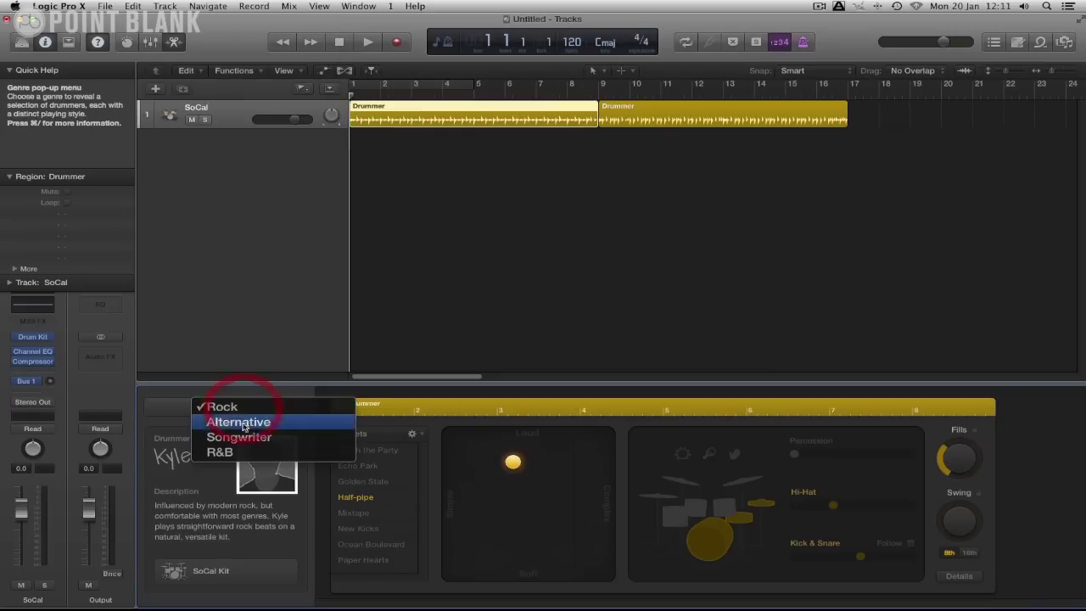
{"action": "left_click", "coordinate": [241, 451]}
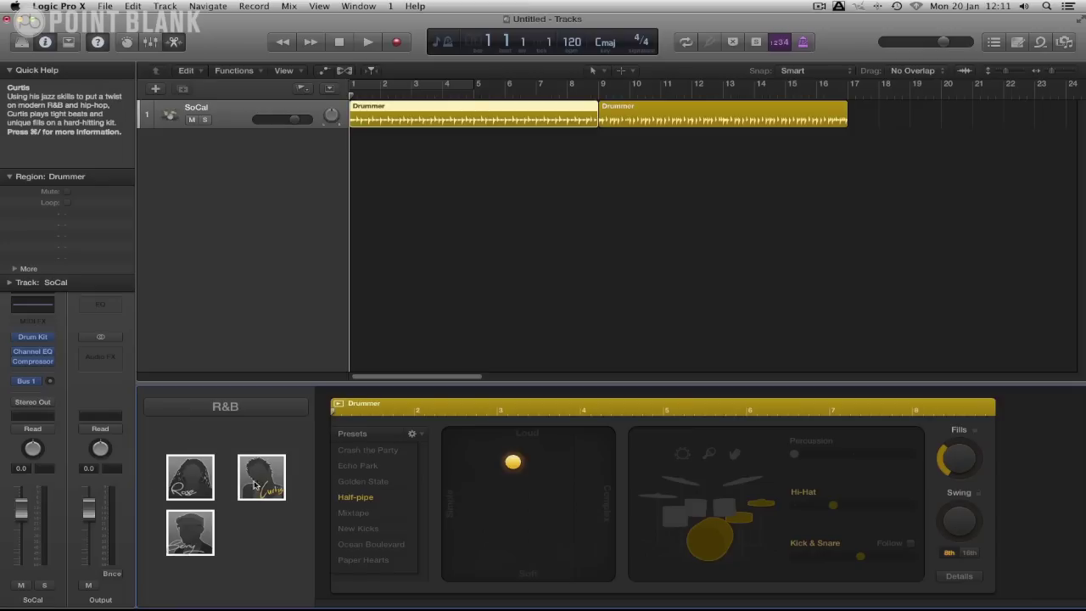
{"action": "left_click", "coordinate": [263, 479]}
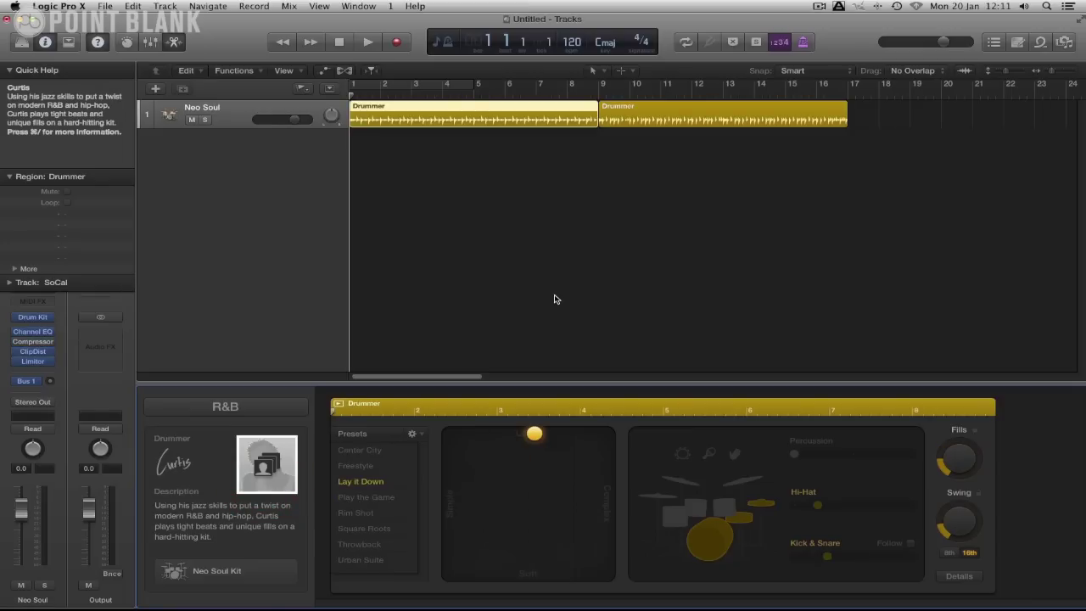
- Cycle bars 1–5 and play the Neo Soul drummer part briefly to audition it
{"action": "left_click", "coordinate": [380, 87]}
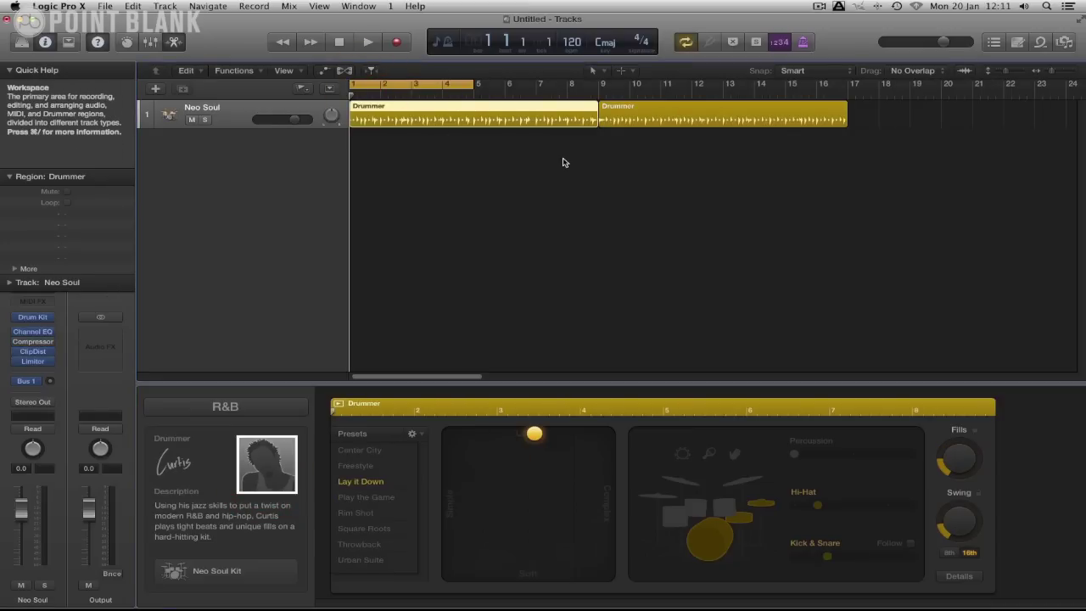
{"action": "key", "text": "space"}
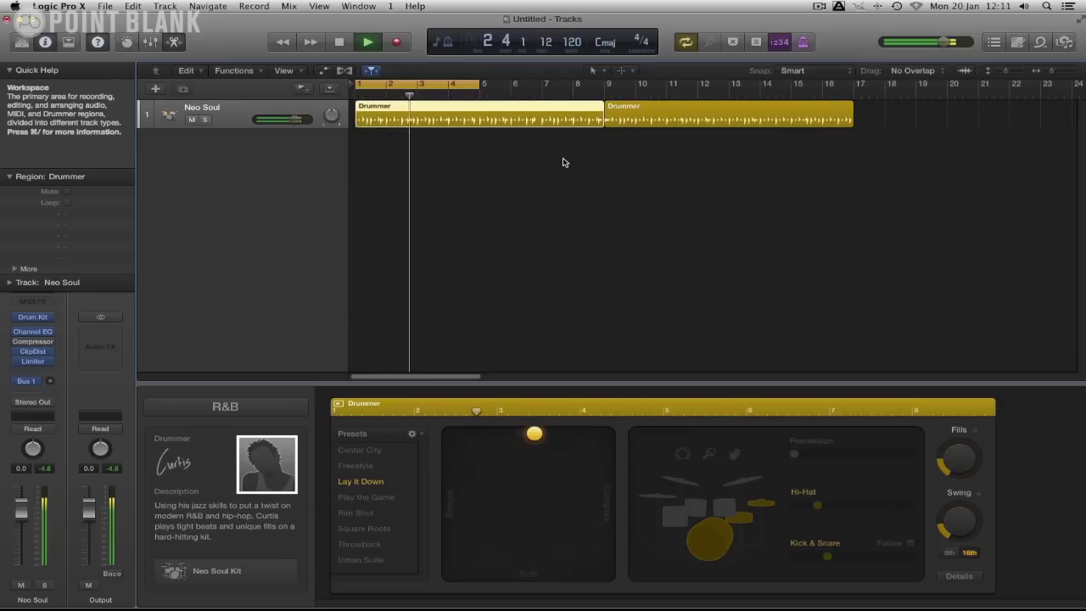
{"action": "key", "text": "space"}
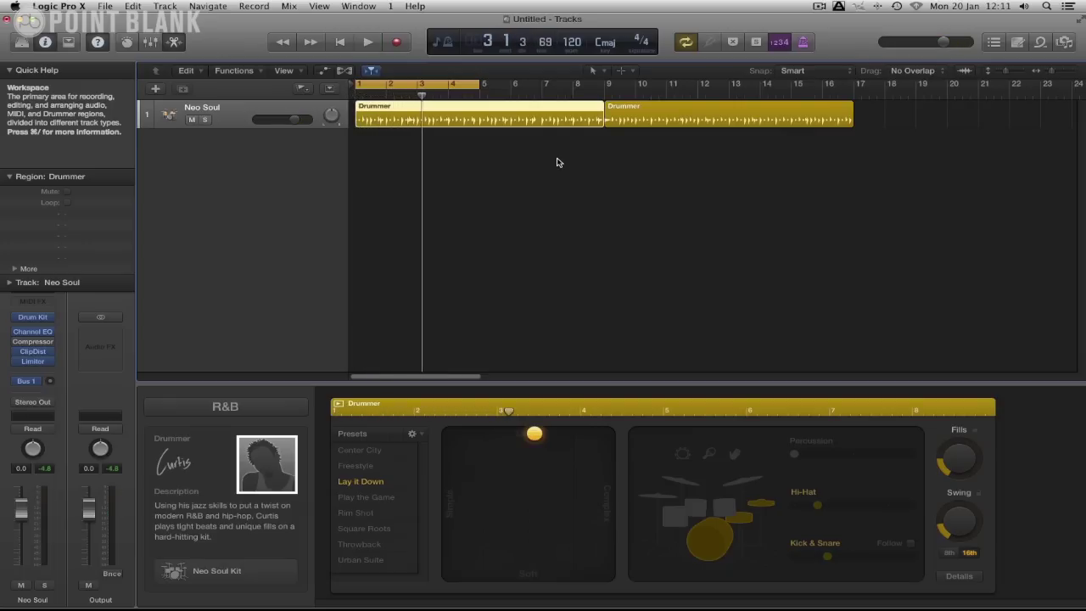
- Add a stereo Pedalboard (Factory Default) after the Limiter on the Neo Soul track
{"action": "left_click", "coordinate": [34, 373]}
{"action": "mouse_move", "coordinate": [37, 392]}
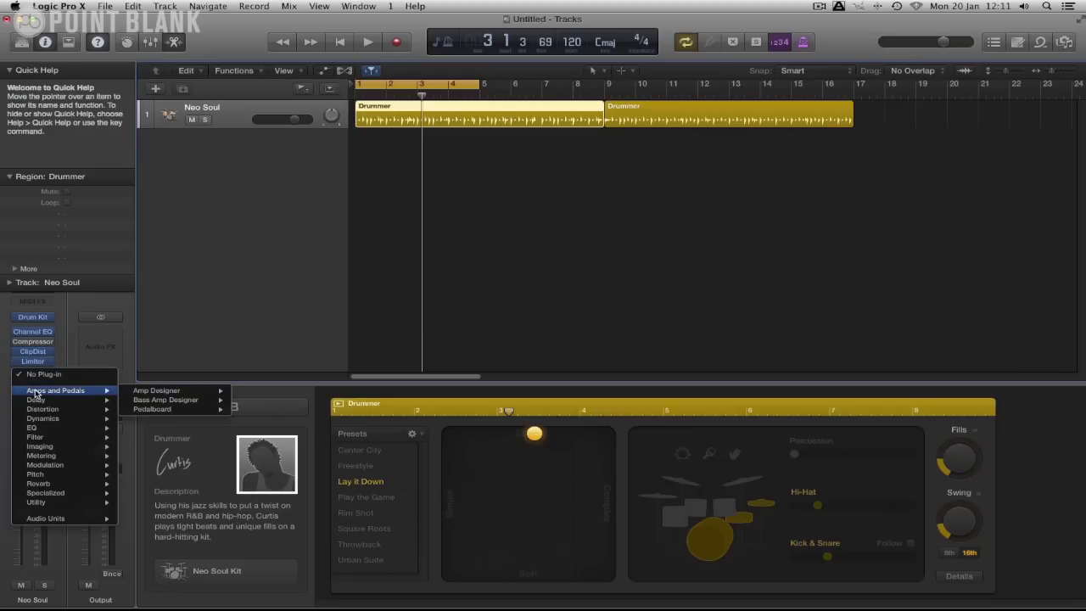
{"action": "left_click", "coordinate": [148, 411]}
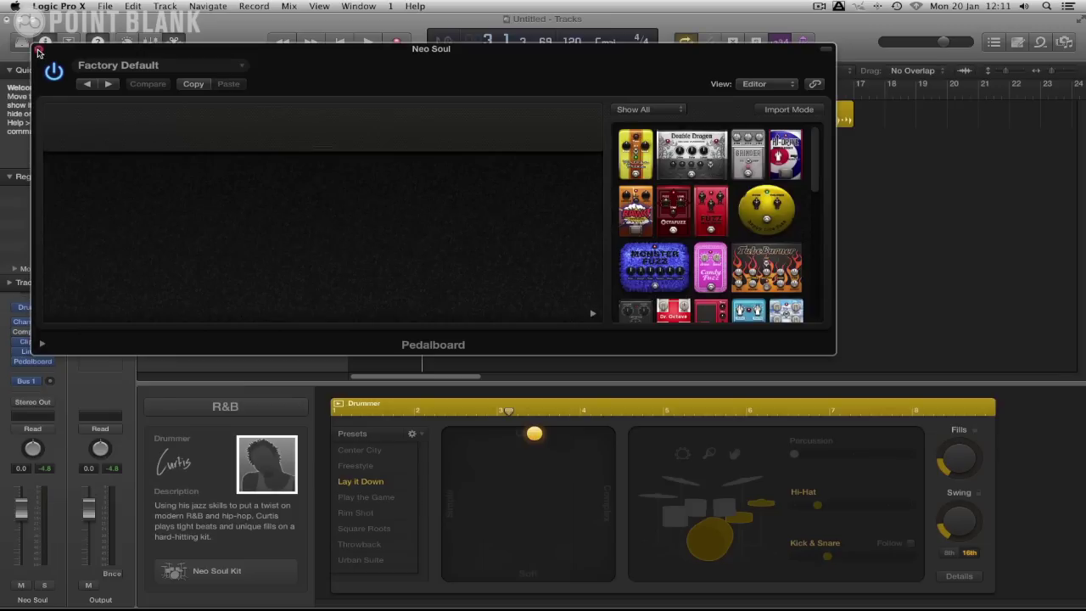
{"action": "left_click", "coordinate": [38, 53]}
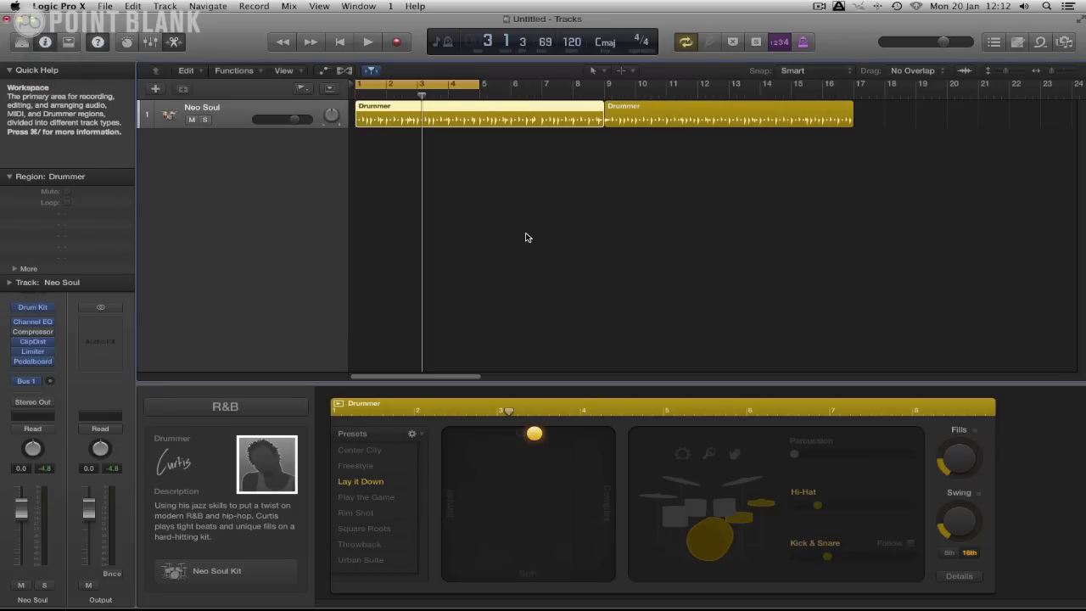
- Load a multi-output EXS24 with the Neo Soul Kit and center its window
{"action": "left_click", "coordinate": [51, 307]}
{"action": "mouse_move", "coordinate": [55, 344]}
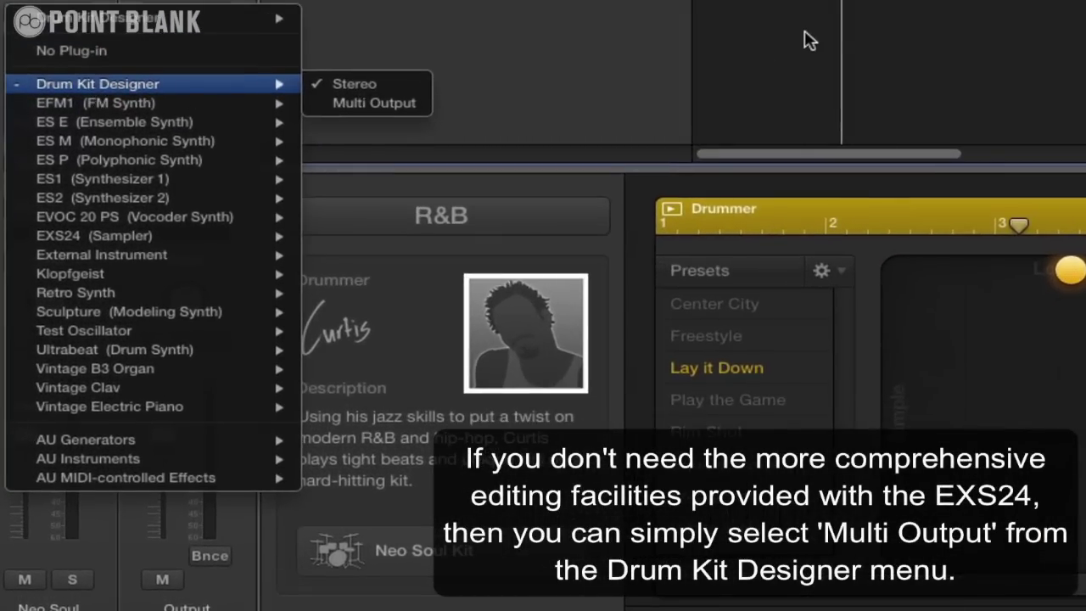
{"action": "left_click", "coordinate": [852, 33]}
{"action": "left_click", "coordinate": [74, 31]}
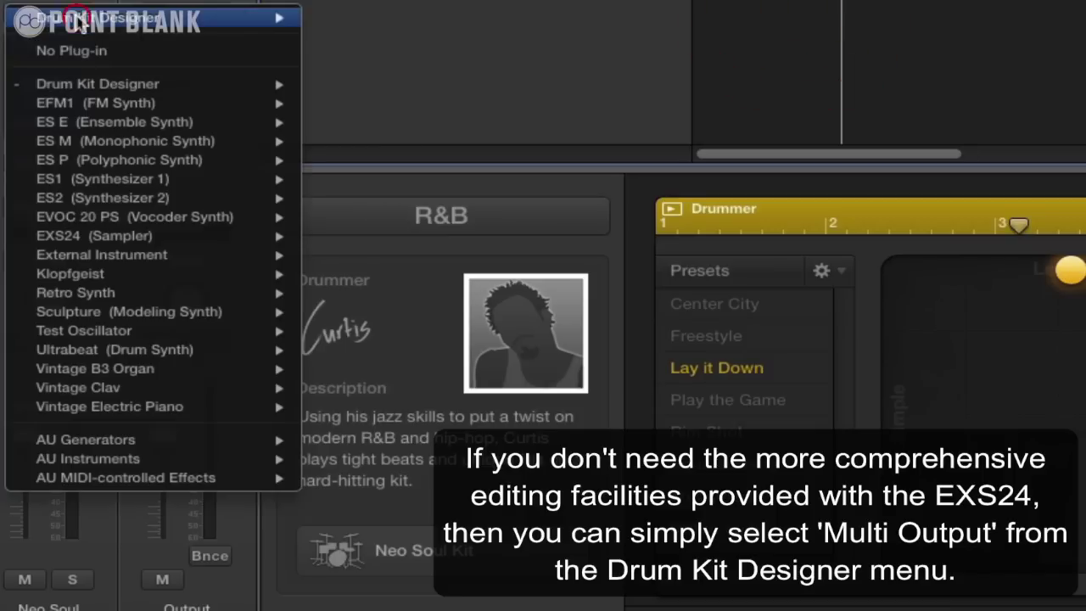
{"action": "mouse_move", "coordinate": [76, 239]}
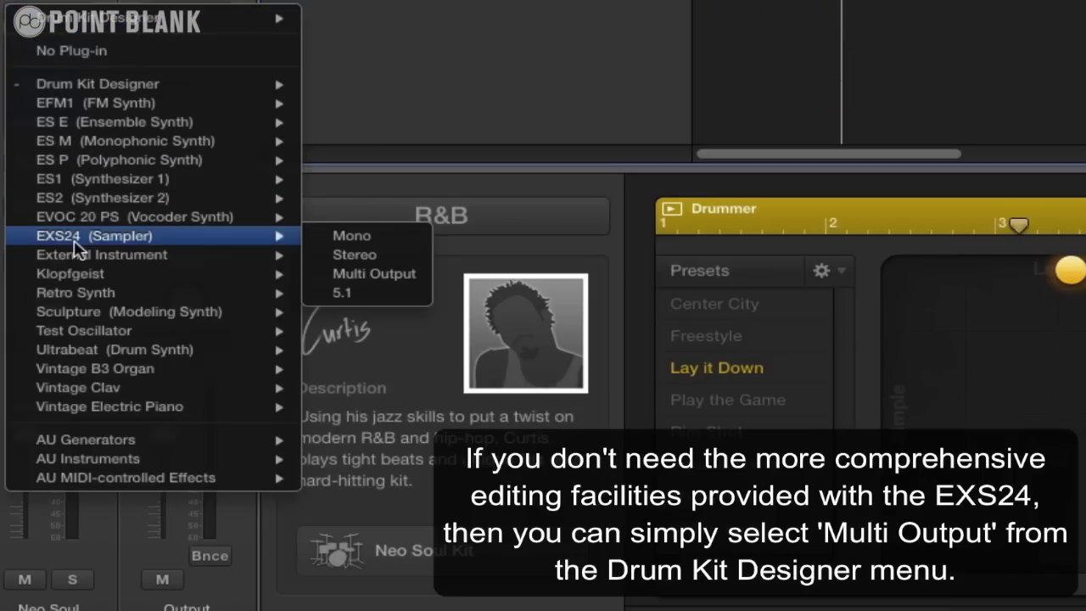
{"action": "left_click", "coordinate": [354, 274]}
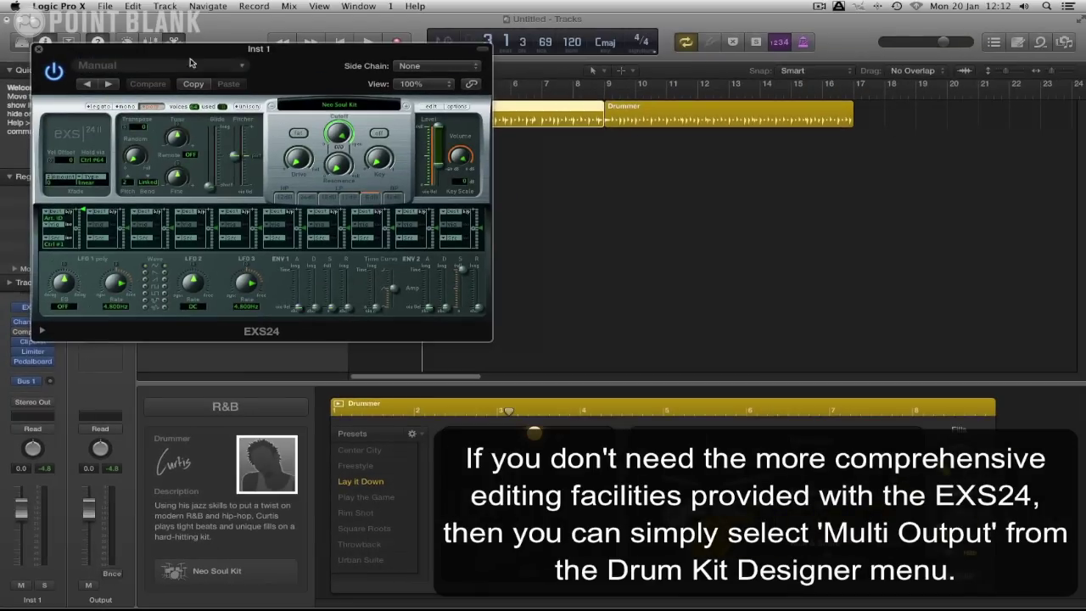
{"action": "left_click_drag", "start_coordinate": [179, 54], "coordinate": [552, 168]}
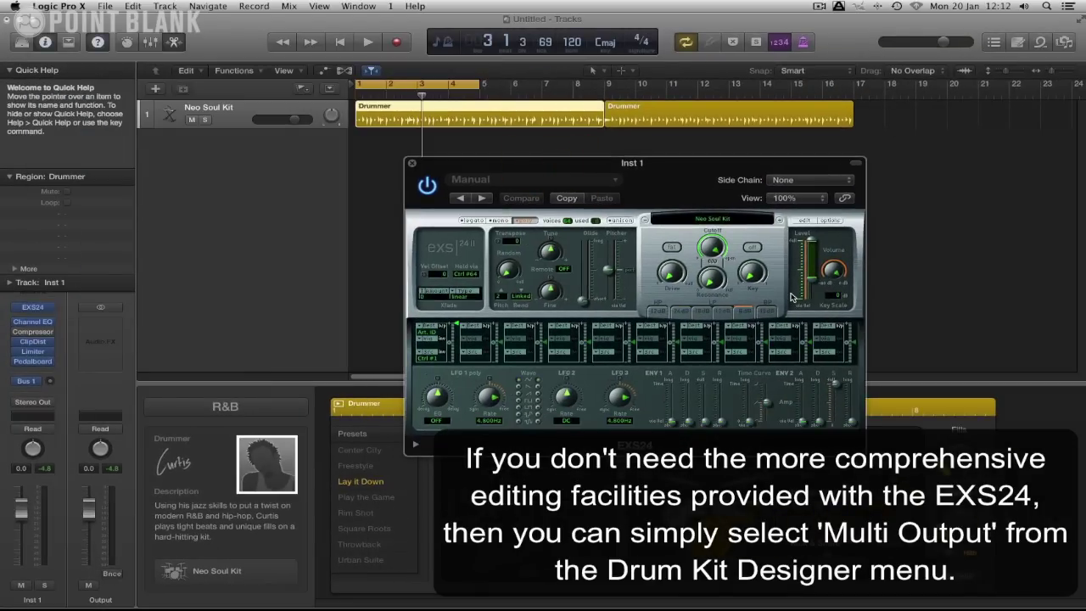
- Open and close the Neo Soul Kit instrument editor, then audition the new kit
{"action": "left_click", "coordinate": [803, 221]}
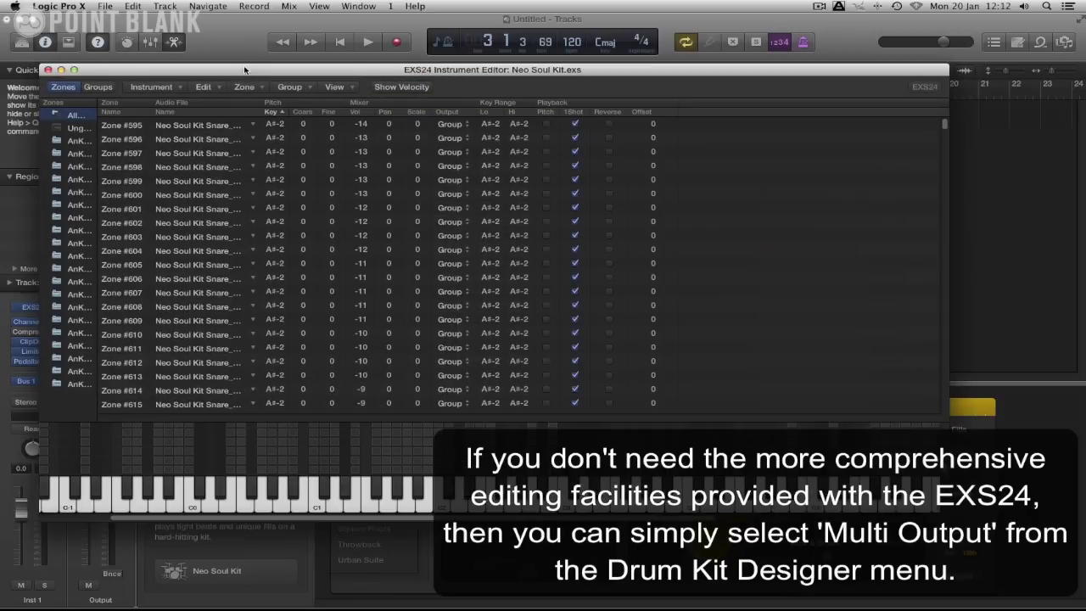
{"action": "left_click", "coordinate": [48, 70]}
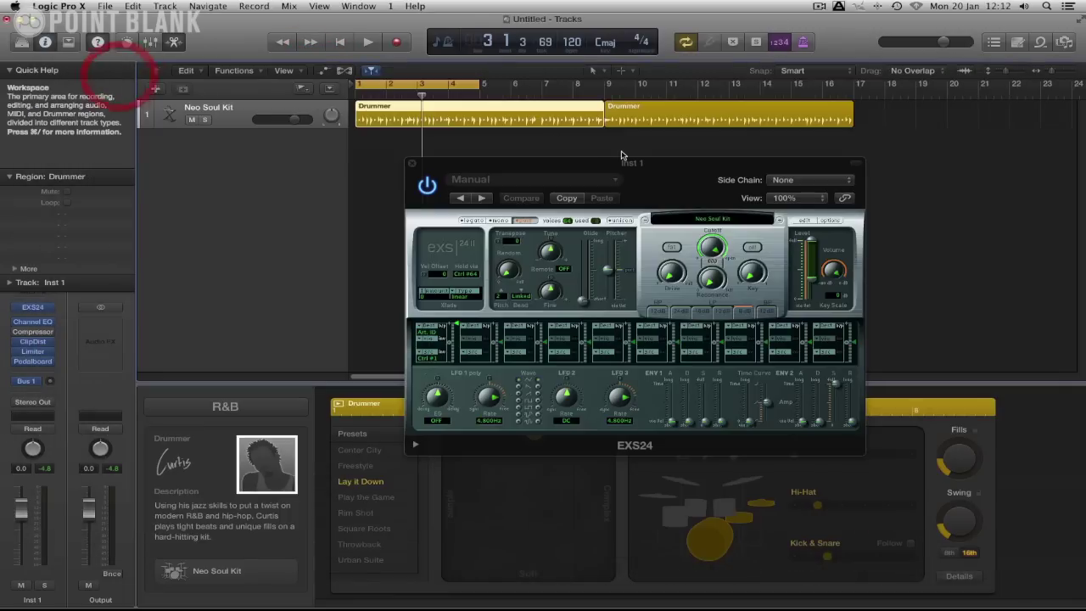
{"action": "key", "text": "space"}
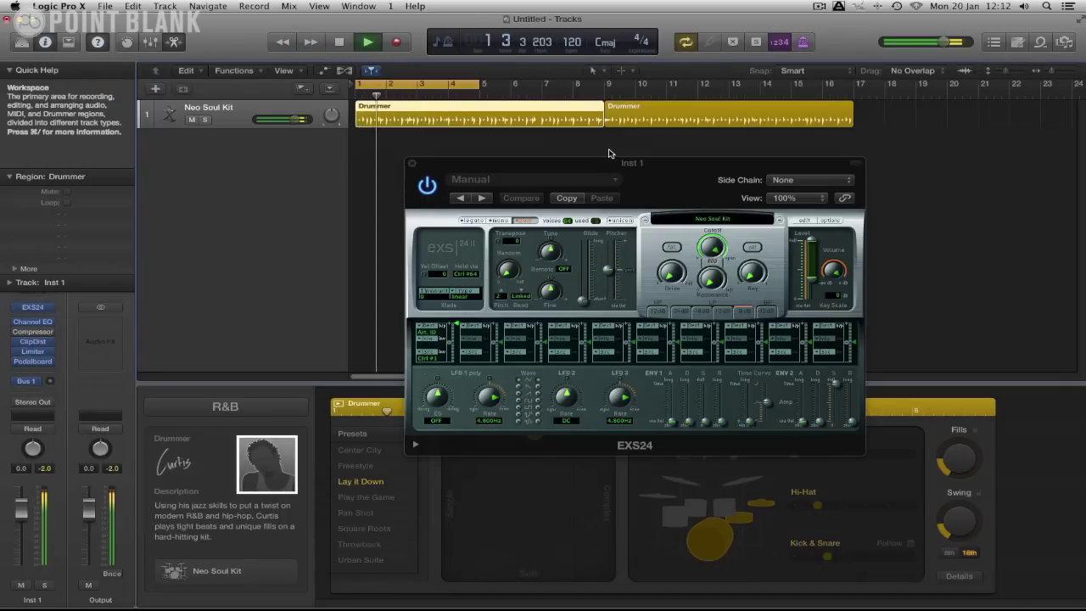
{"action": "key", "text": "space"}
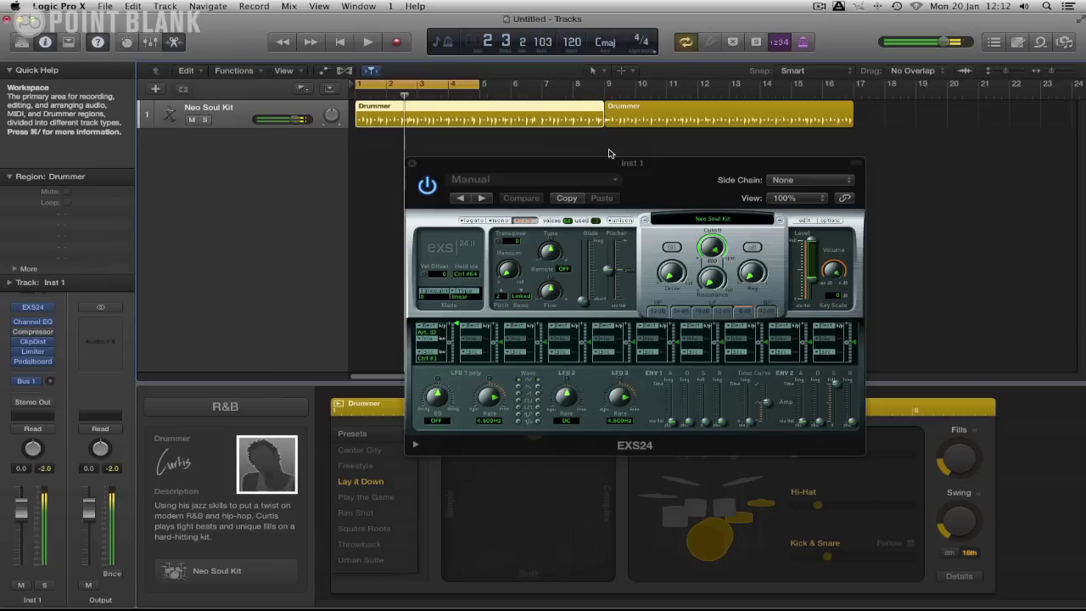
- Inspect the E1 and D1 zones in the enlarged zone grid, then close the editor and EXS24
{"action": "left_click", "coordinate": [803, 222]}
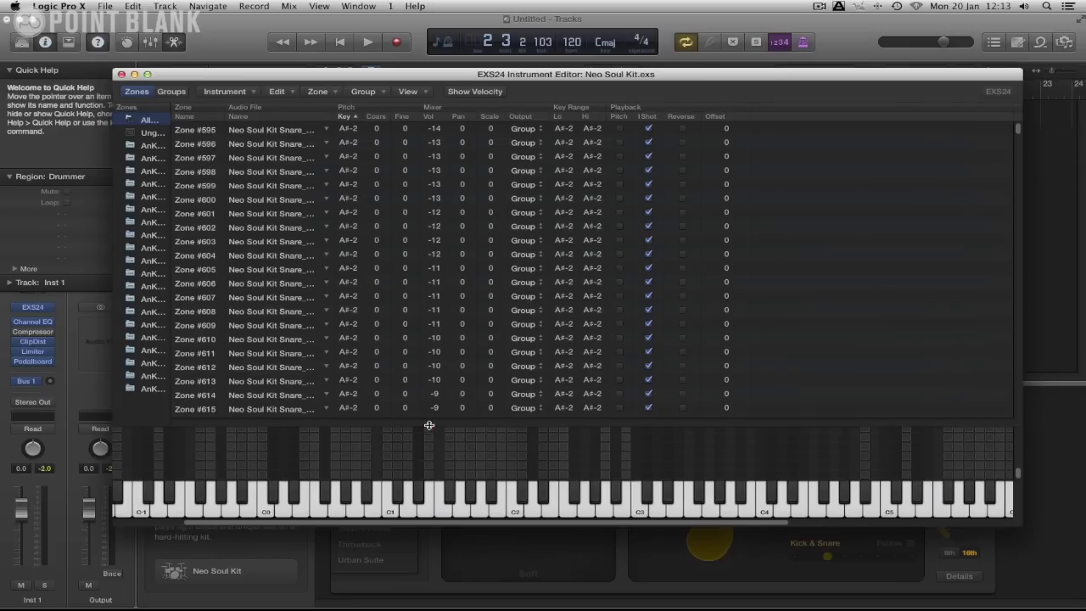
{"action": "left_click_drag", "start_coordinate": [429, 425], "coordinate": [448, 223]}
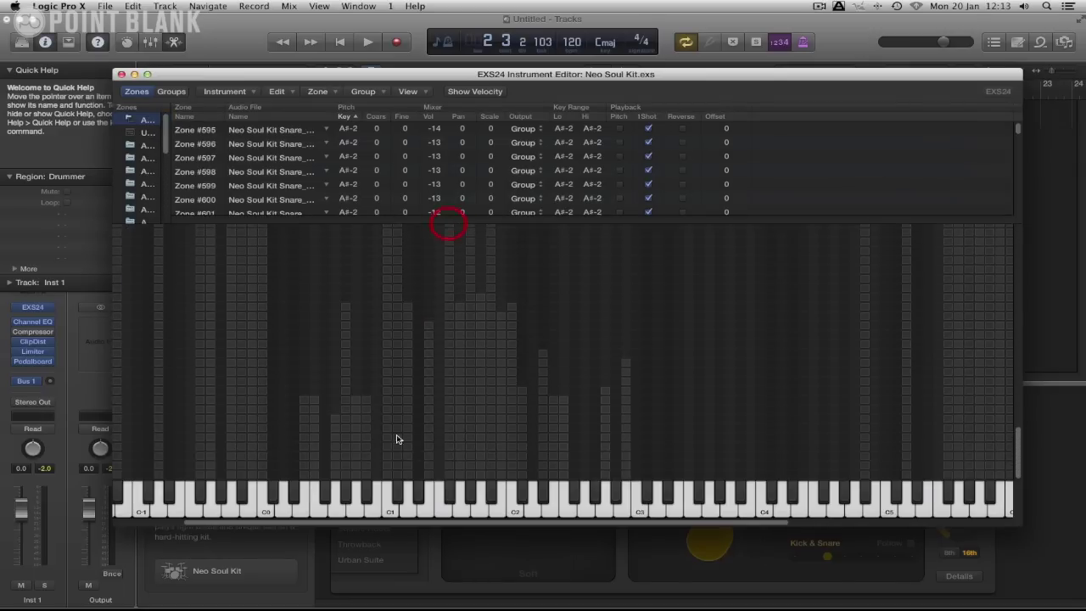
{"action": "left_click", "coordinate": [419, 507]}
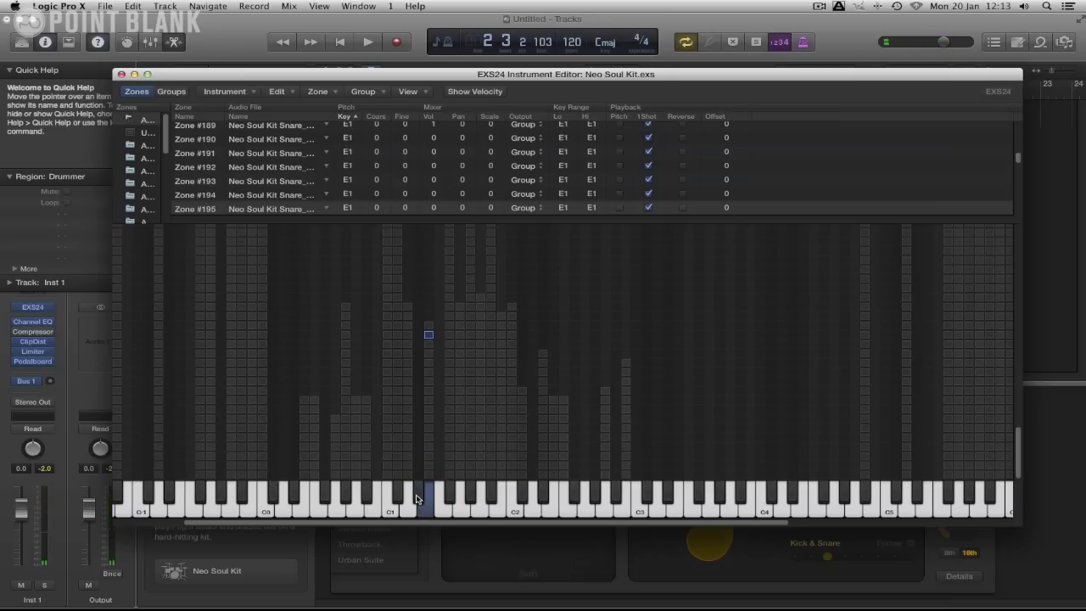
{"action": "left_click", "coordinate": [406, 512]}
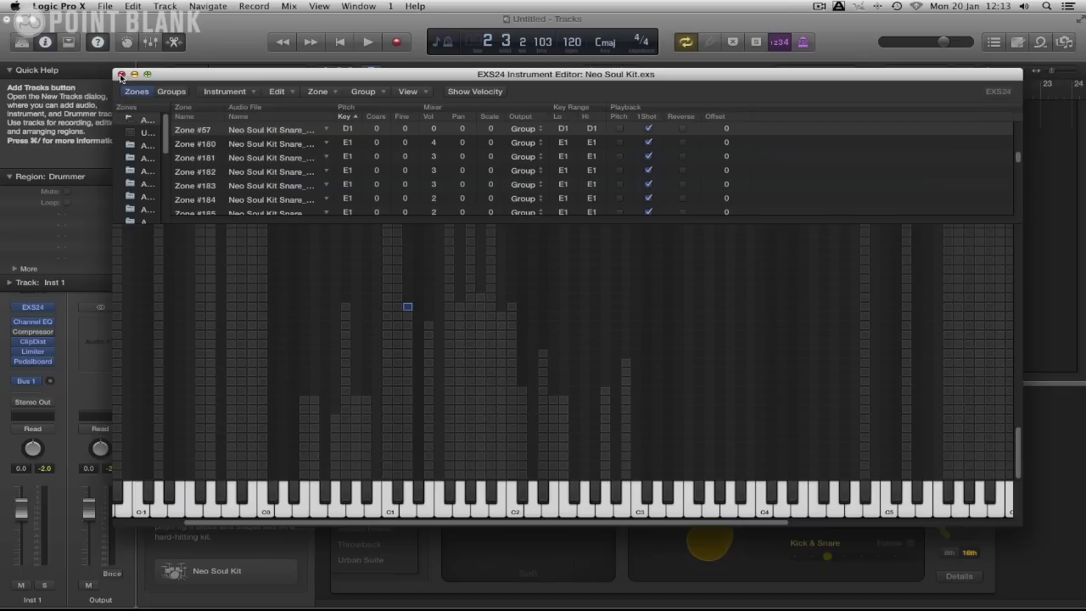
{"action": "left_click", "coordinate": [120, 75]}
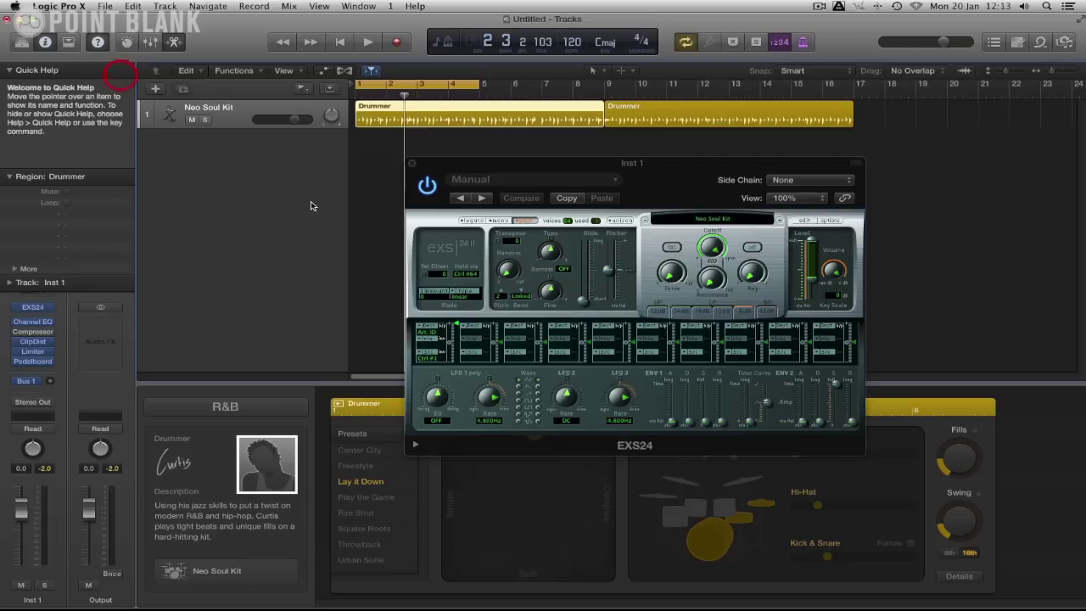
{"action": "left_click_drag", "start_coordinate": [471, 174], "coordinate": [538, 174]}
{"action": "left_click", "coordinate": [480, 166]}
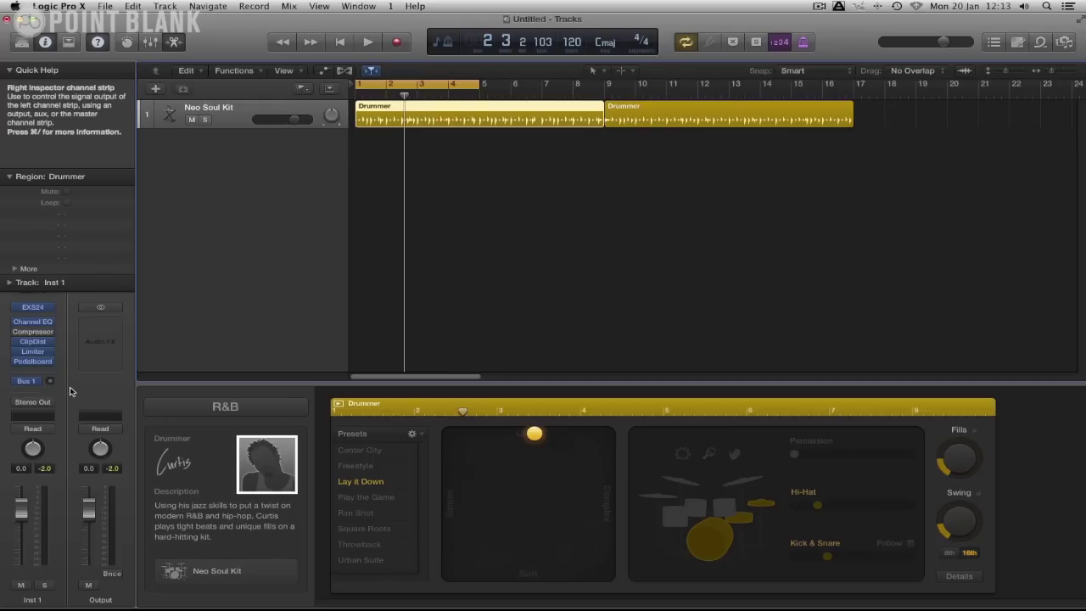
{"action": "left_click", "coordinate": [150, 42]}
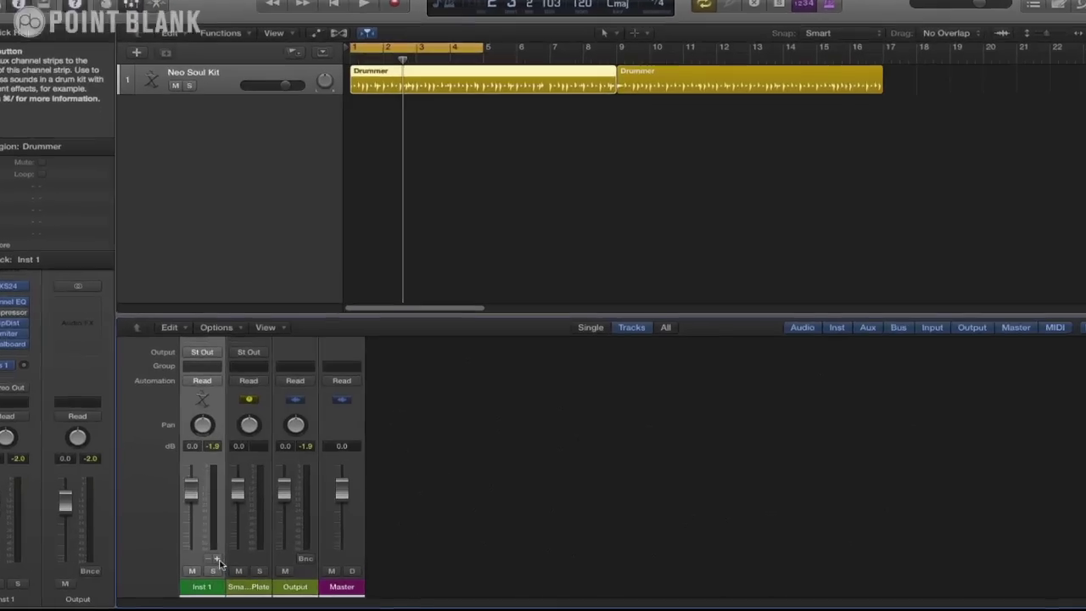
{"action": "left_click", "coordinate": [217, 561]}
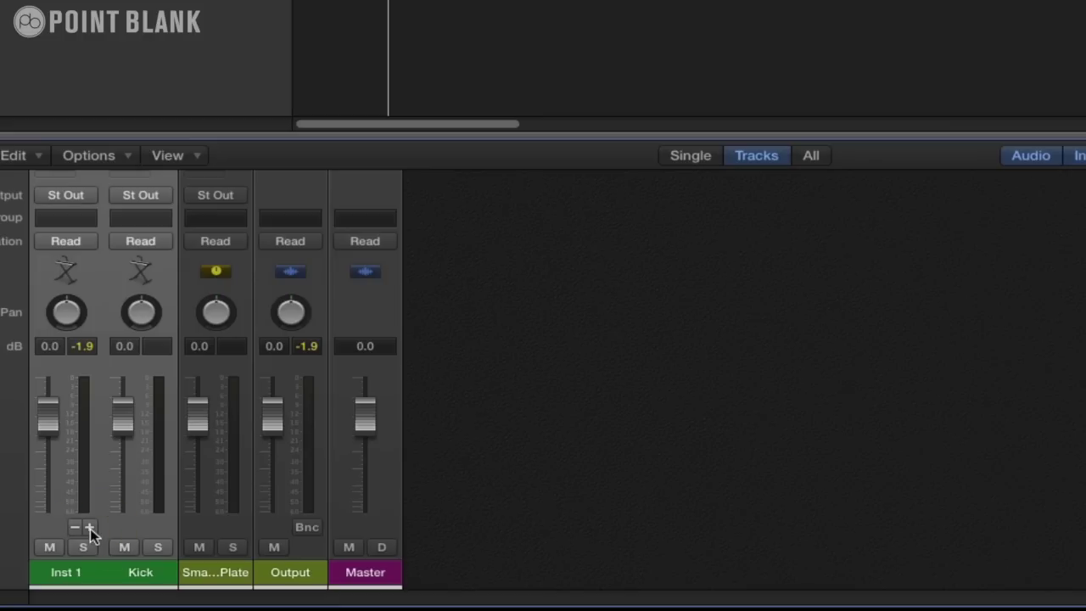
{"action": "left_click", "coordinate": [89, 528]}
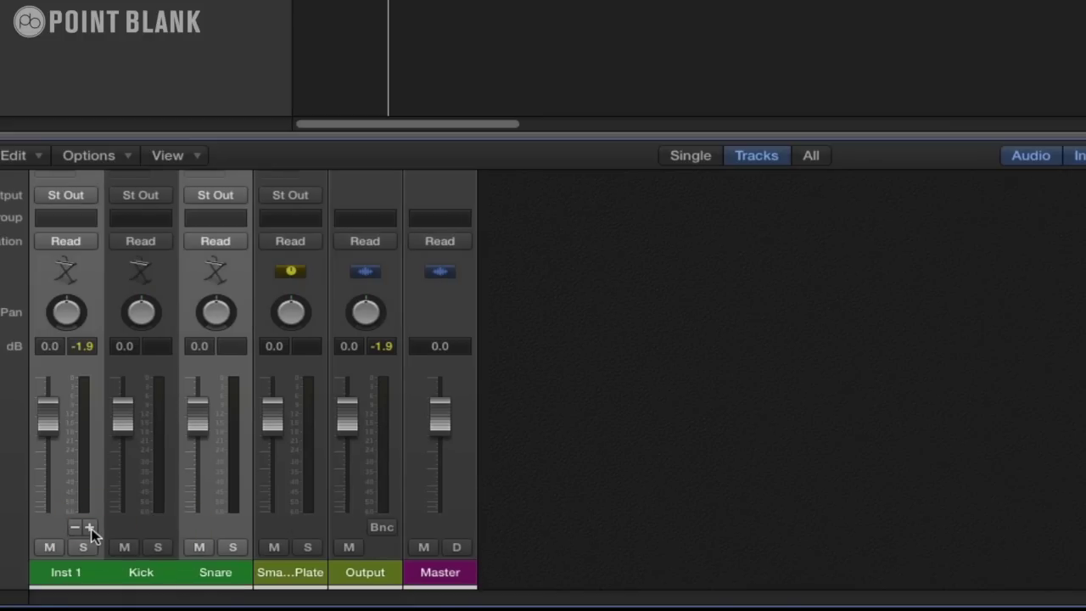
{"action": "left_click", "coordinate": [89, 528]}
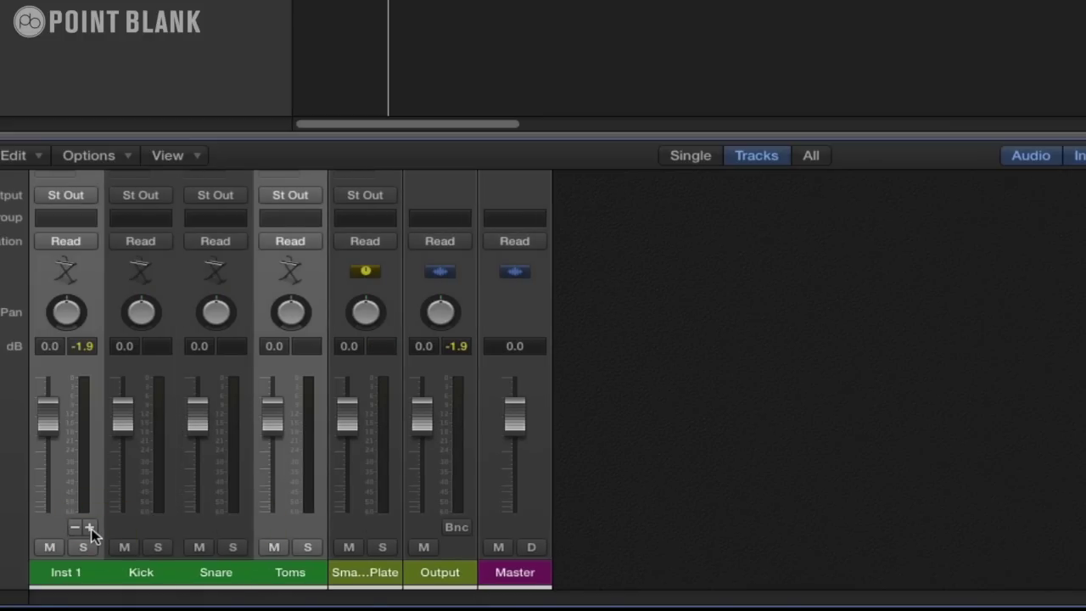
{"action": "left_click", "coordinate": [89, 528]}
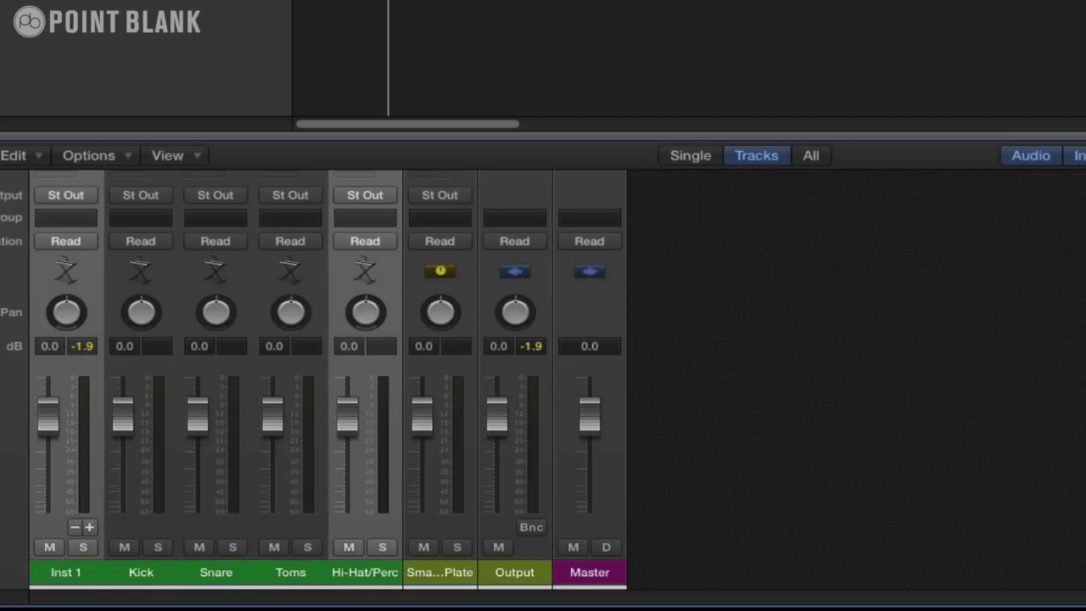
{"action": "key", "text": "space"}
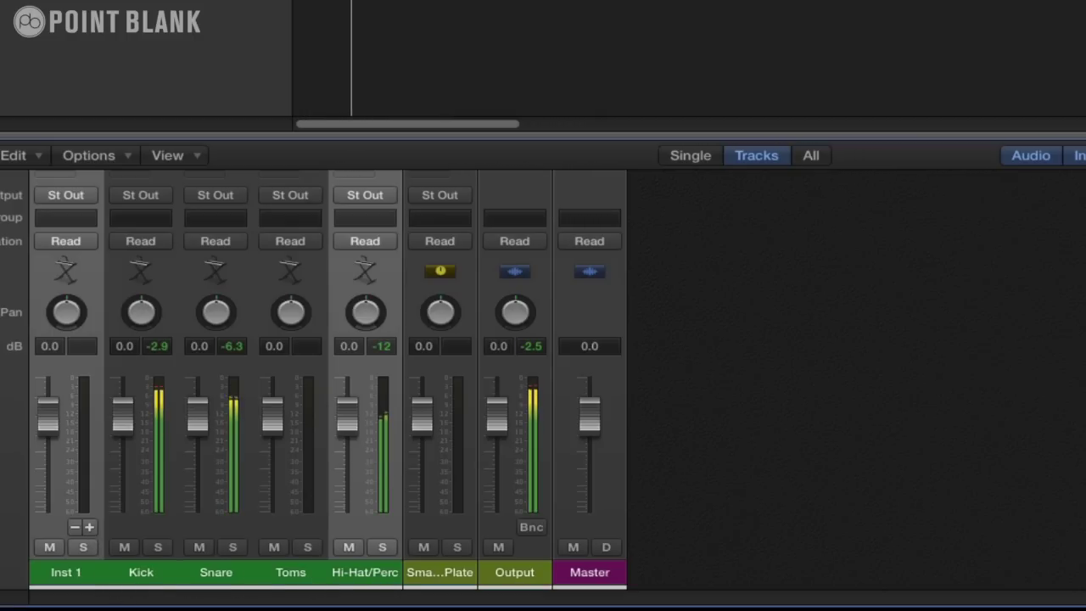
{"action": "left_click", "coordinate": [380, 548]}
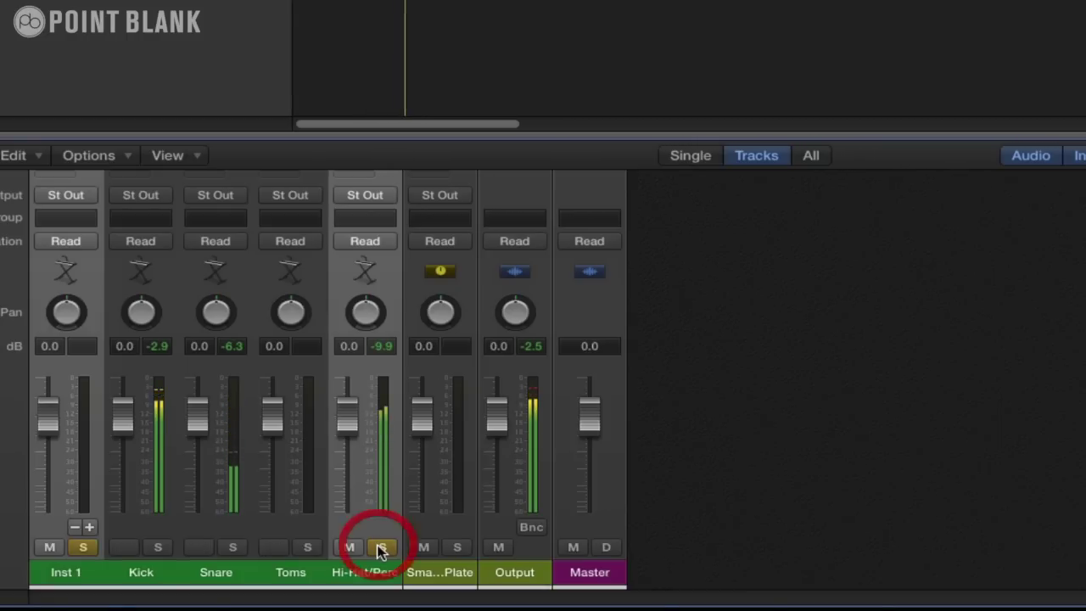
{"action": "left_click", "coordinate": [380, 548]}
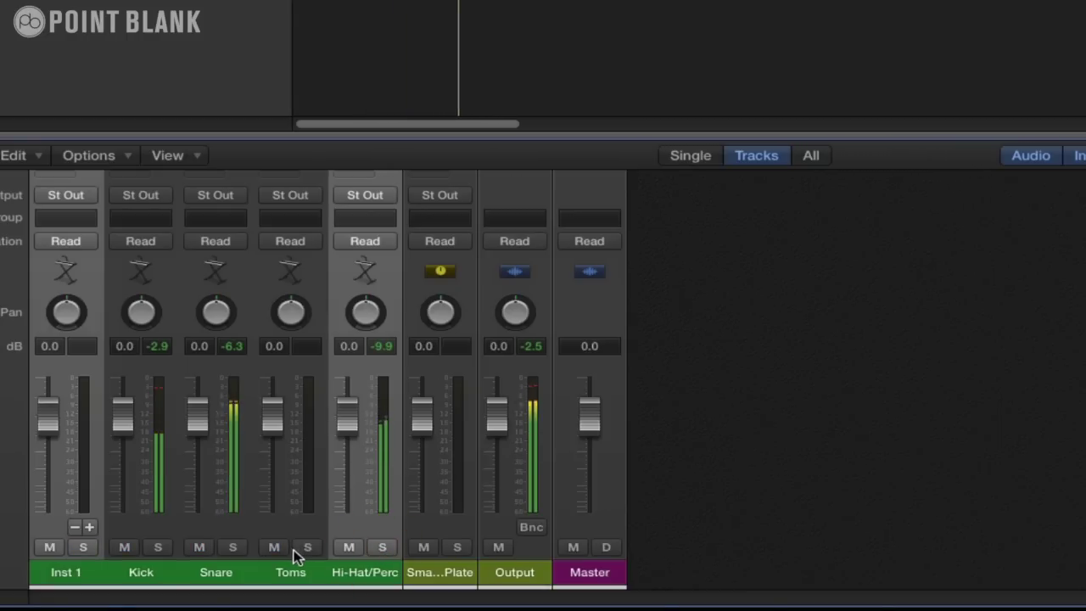
{"action": "left_click", "coordinate": [233, 548]}
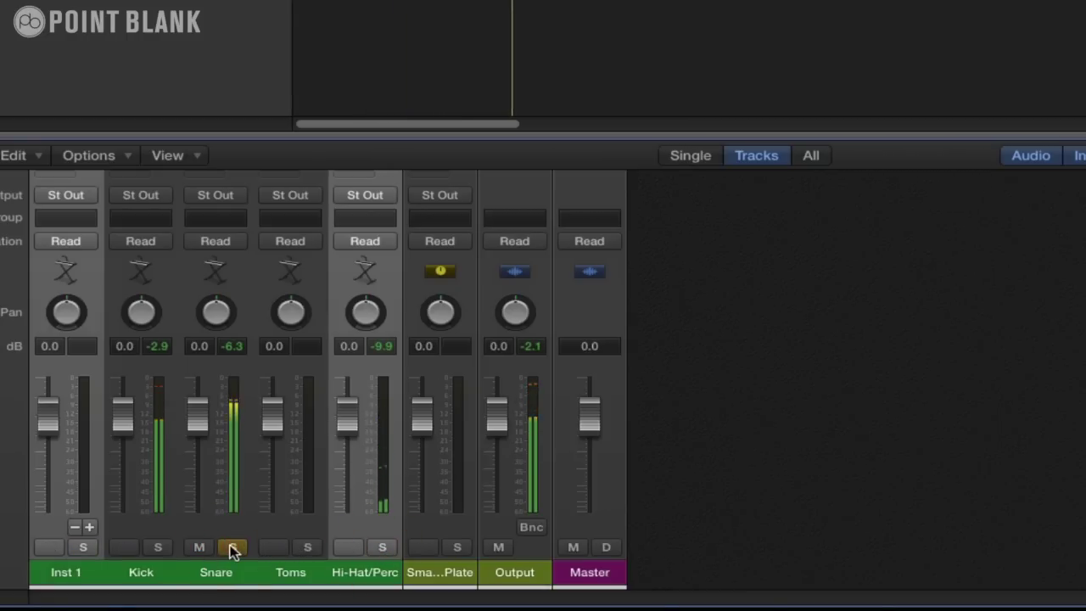
{"action": "left_click", "coordinate": [232, 548]}
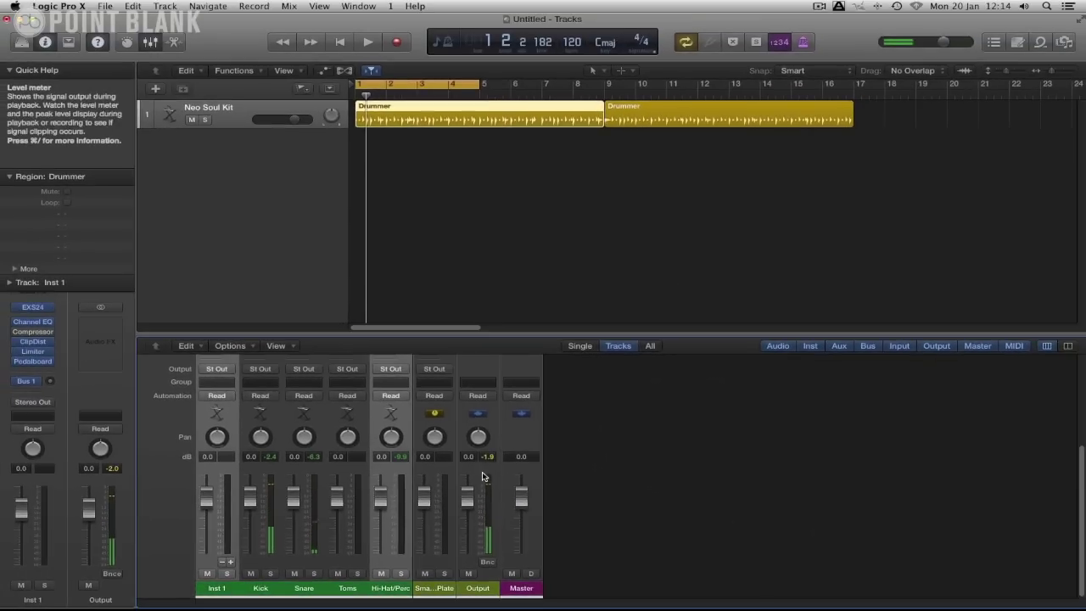
- Enlarge the mixer and insert a stereo Pedalboard on the Hi-Hat/Perc channel
{"action": "left_click_drag", "start_coordinate": [541, 335], "coordinate": [543, 229]}
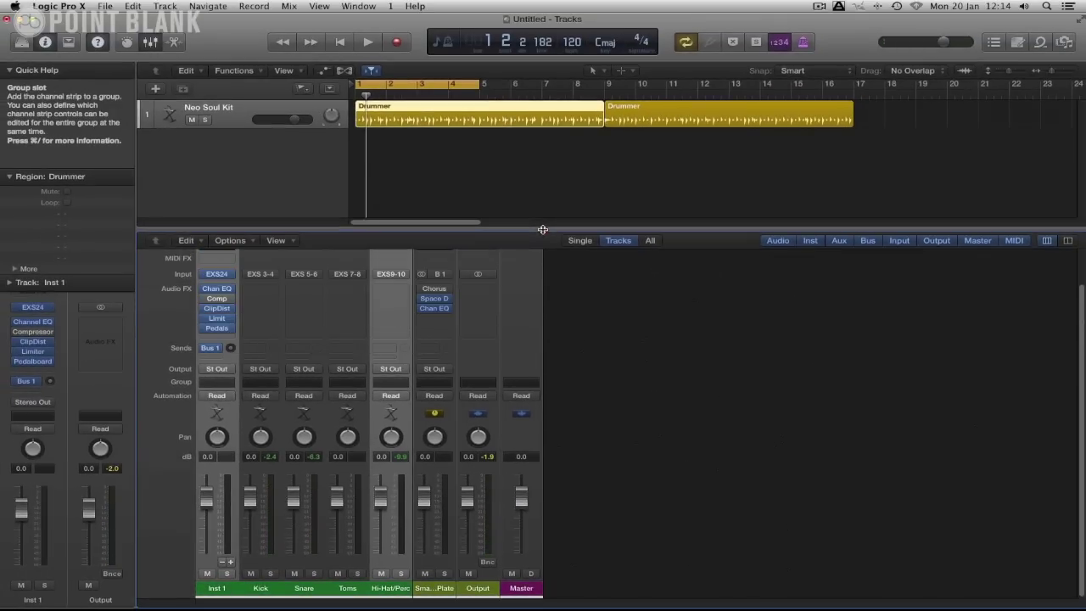
{"action": "left_click", "coordinate": [402, 292]}
{"action": "mouse_move", "coordinate": [409, 309]}
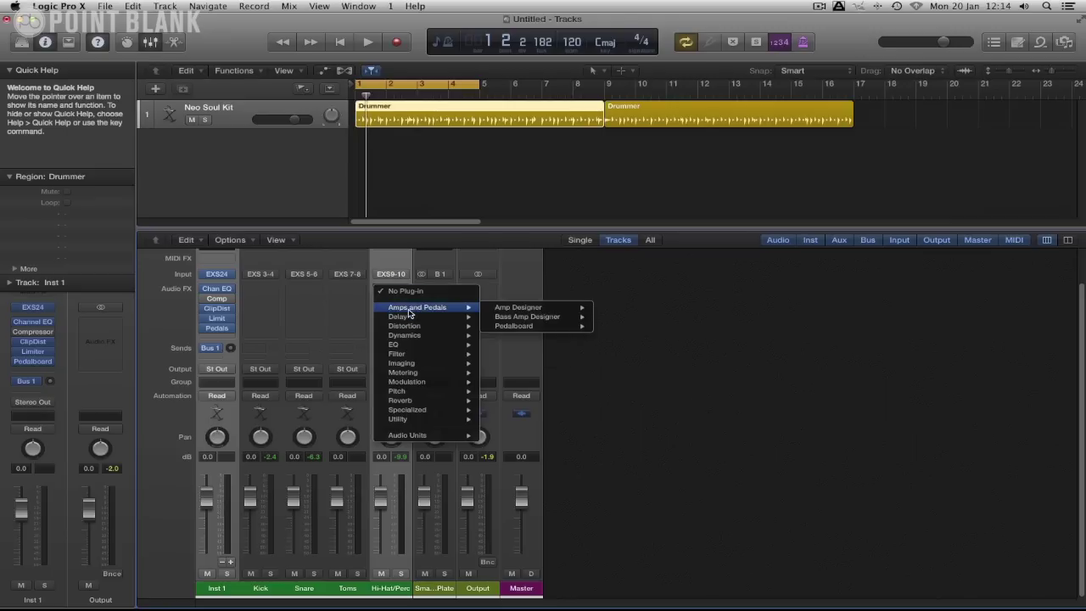
{"action": "mouse_move", "coordinate": [513, 330]}
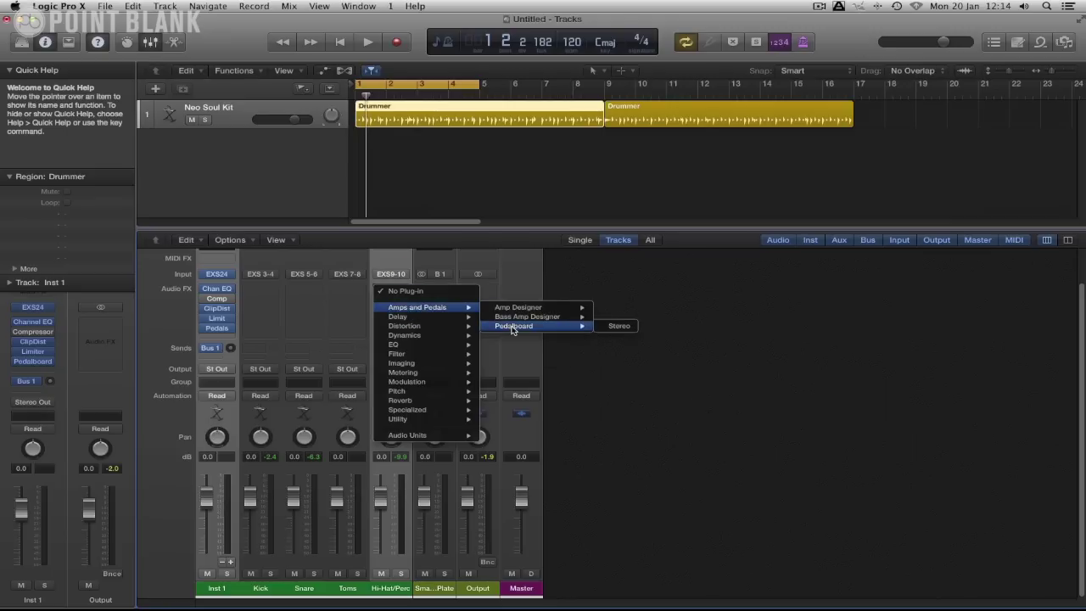
{"action": "left_click", "coordinate": [616, 326]}
{"action": "left_click_drag", "start_coordinate": [473, 59], "coordinate": [559, 157]}
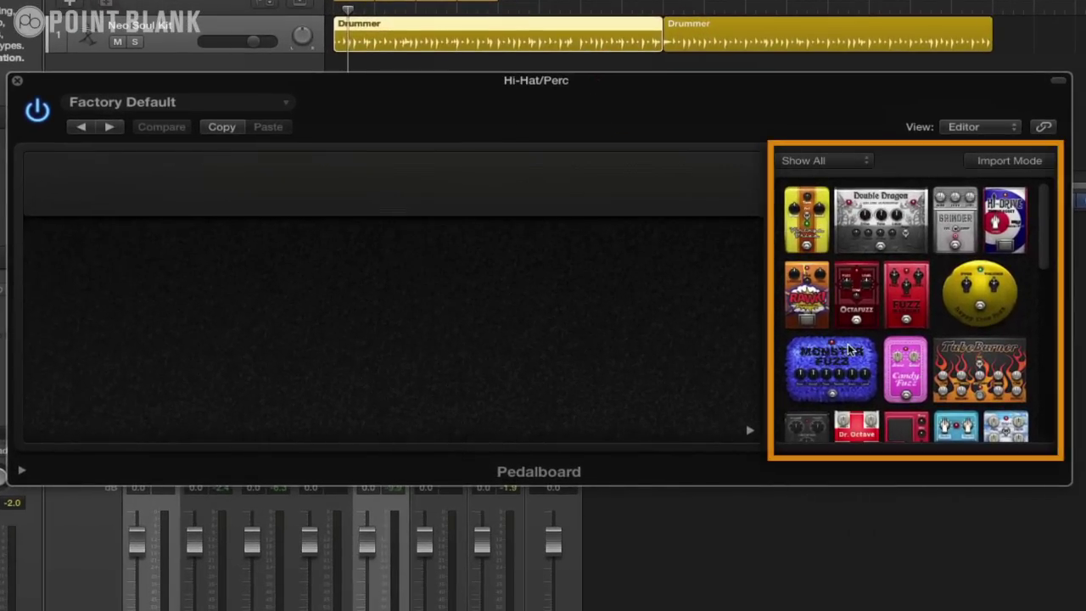
- Scroll the pedal browser and drop Phaze 2 onto the empty hi-hat pedalboard
{"action": "mouse_move", "coordinate": [1043, 218]}
{"action": "left_mouse_down"}
{"action": "mouse_move", "coordinate": [1043, 432]}
{"action": "mouse_move", "coordinate": [1049, 208]}
{"action": "left_mouse_up"}
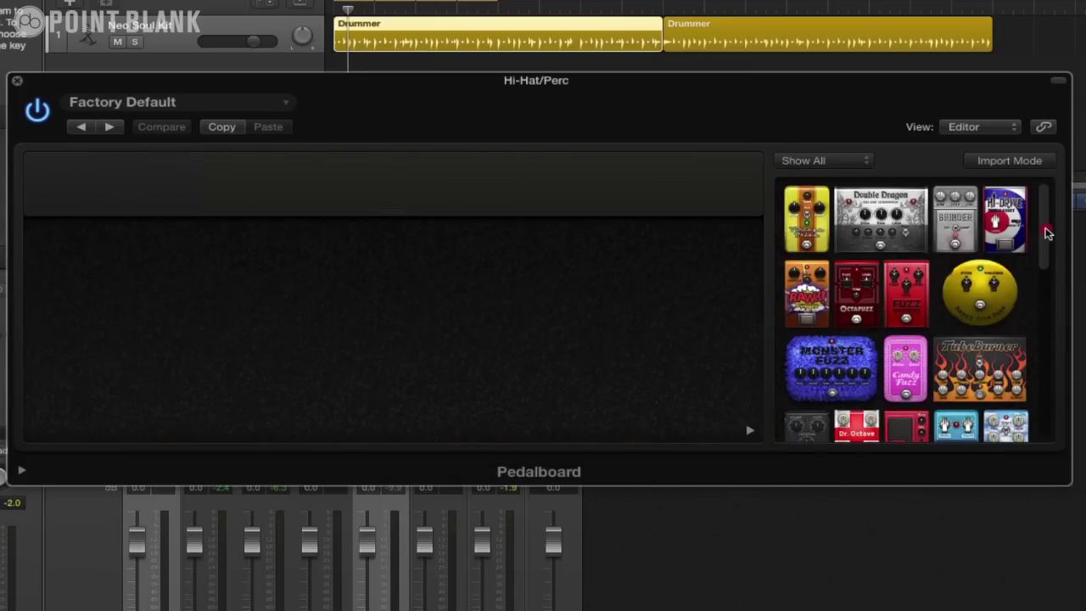
{"action": "left_click_drag", "start_coordinate": [1048, 233], "coordinate": [1048, 314]}
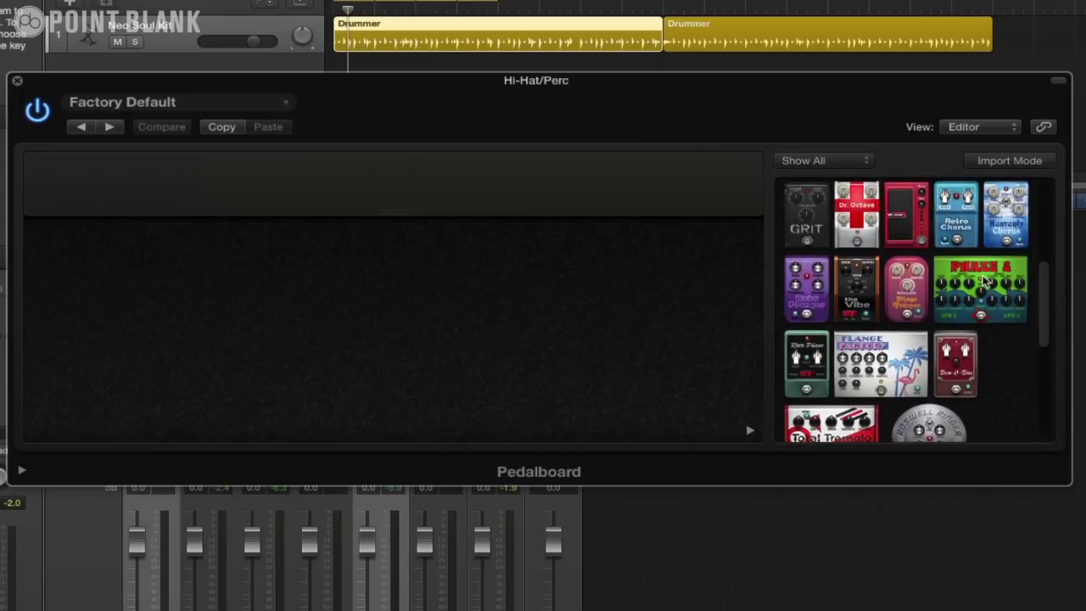
{"action": "left_click_drag", "start_coordinate": [982, 275], "coordinate": [388, 293]}
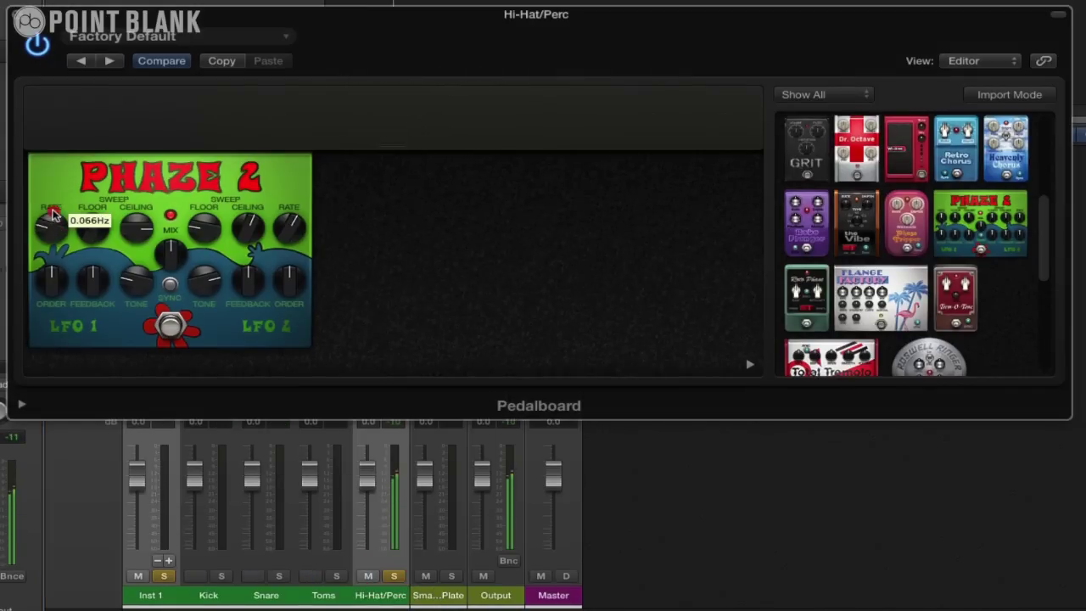
- Sync the Phaze 2 LFOs and set LFO 1 feedback to 84% and tone to -3
{"action": "mouse_move", "coordinate": [167, 235]}
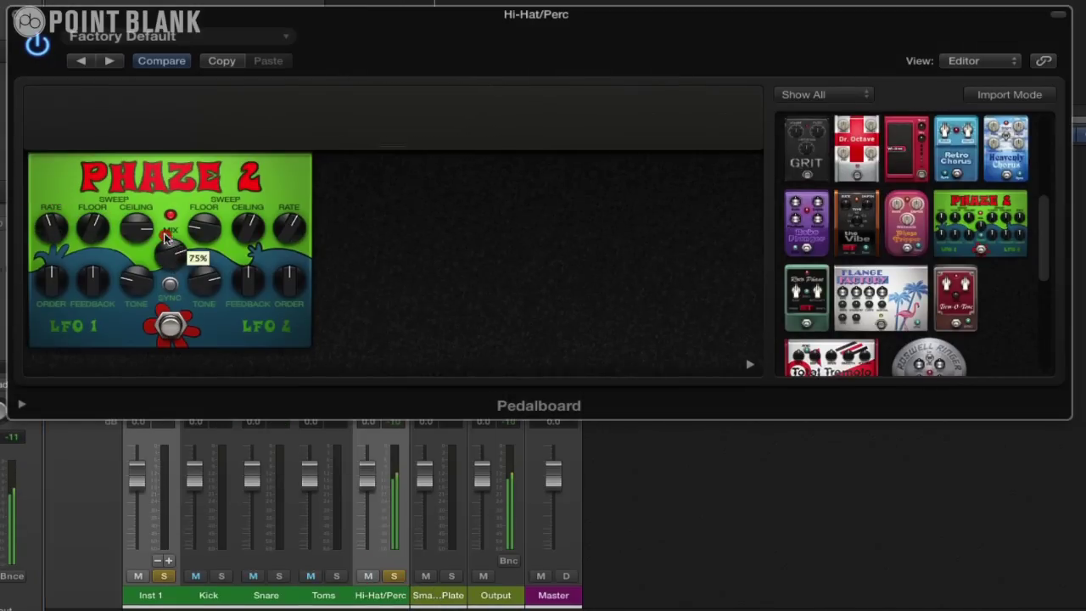
{"action": "left_click", "coordinate": [170, 287]}
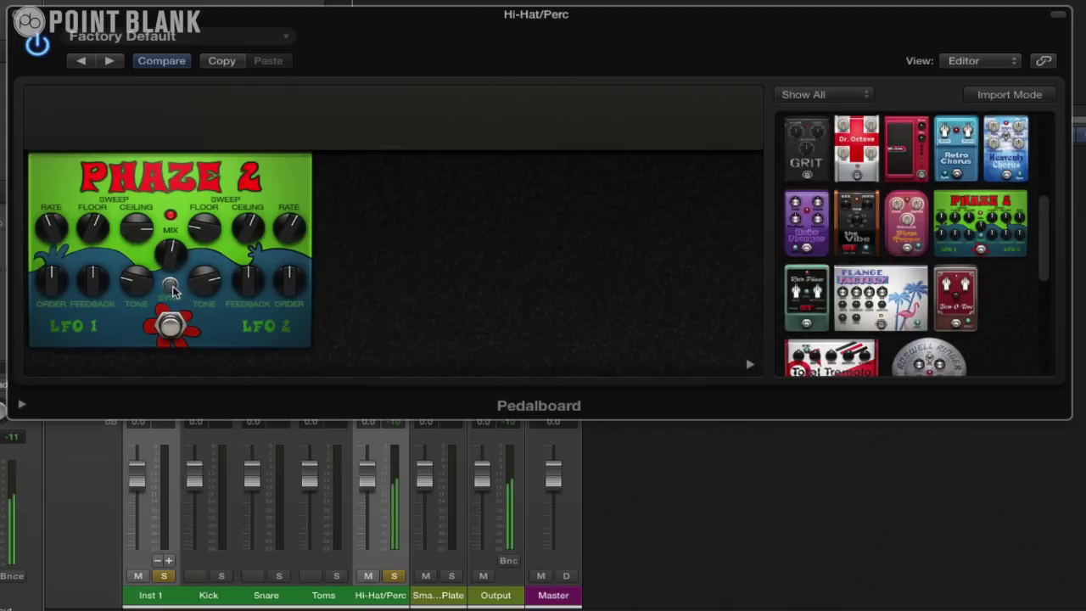
{"action": "left_click_drag", "start_coordinate": [95, 282], "coordinate": [53, 278]}
{"action": "left_click_drag", "start_coordinate": [136, 280], "coordinate": [138, 263]}
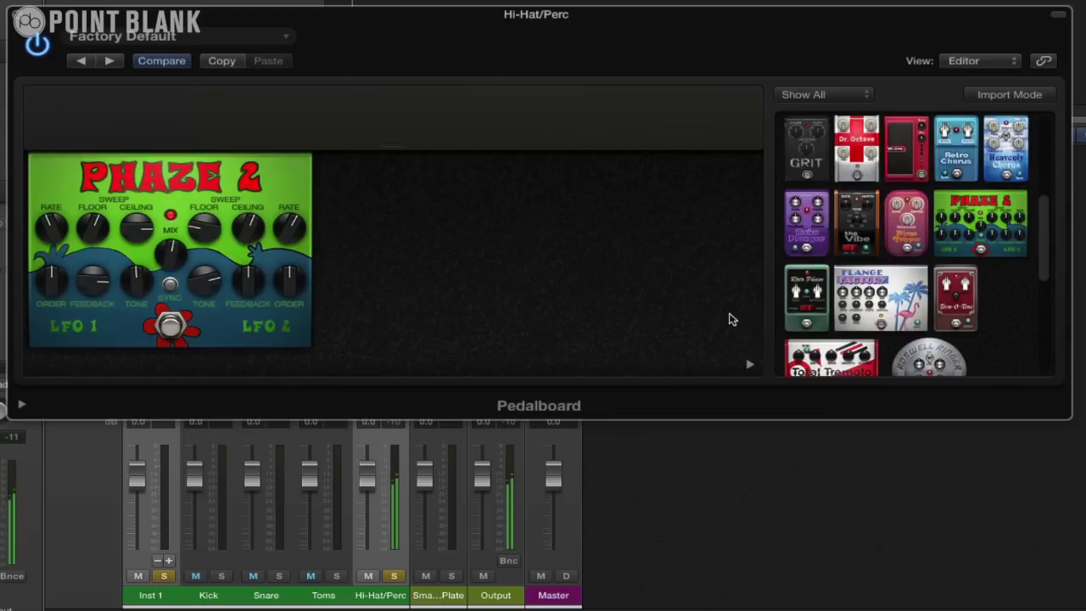
- Find Spring Box in the pedal browser and place it after Phaze 2
{"action": "scroll", "coordinate": [955, 296], "scroll_direction": "down", "scroll_amount": 3}
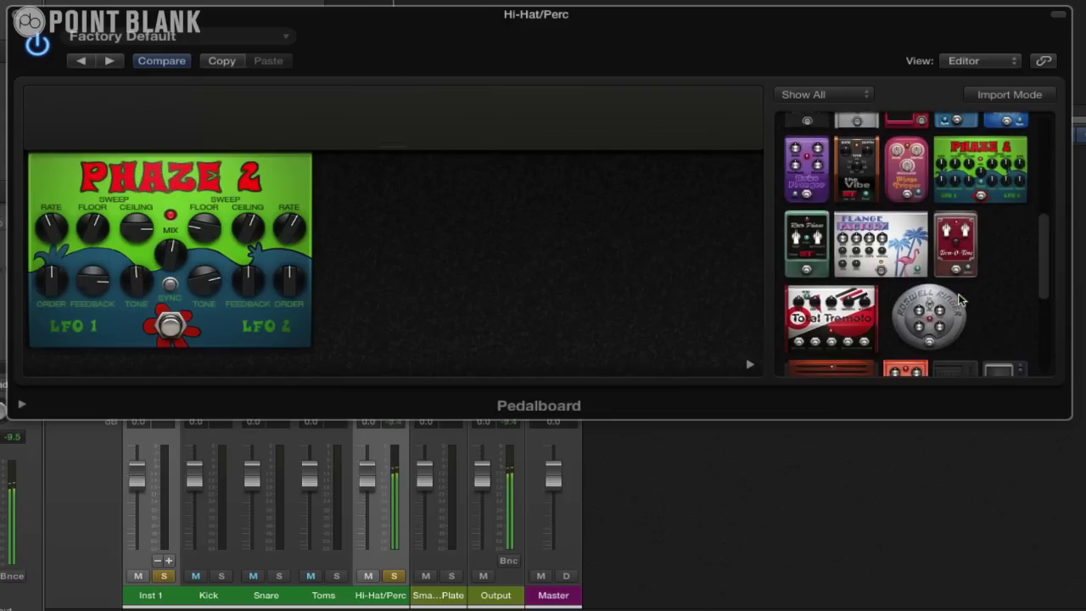
{"action": "scroll", "coordinate": [1001, 313], "scroll_direction": "down", "scroll_amount": 3}
{"action": "scroll", "coordinate": [1001, 313], "scroll_direction": "up", "scroll_amount": 7}
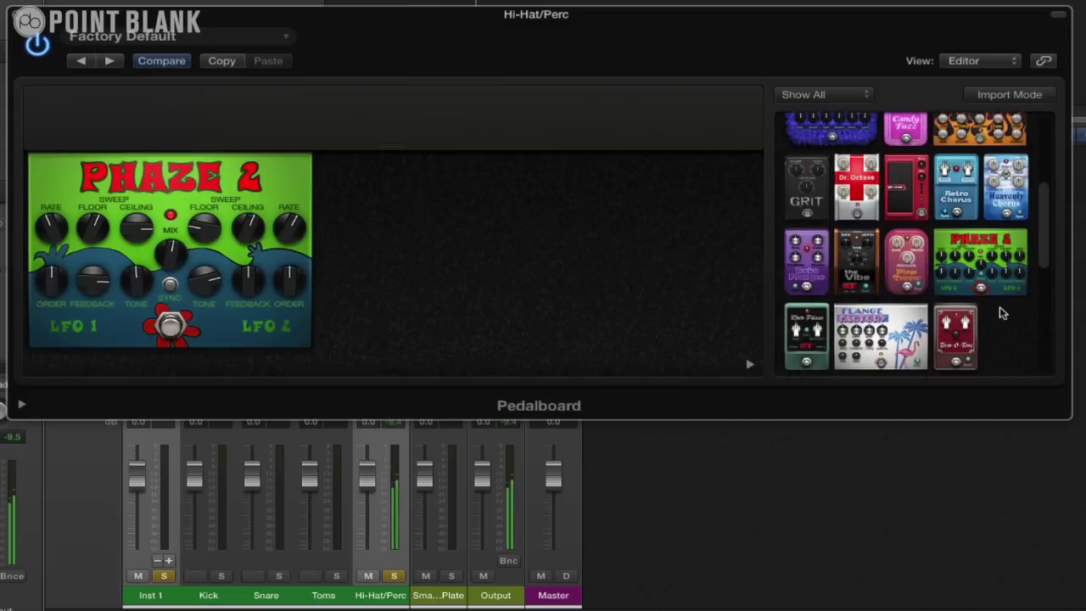
{"action": "scroll", "coordinate": [1001, 313], "scroll_direction": "up", "scroll_amount": 5}
{"action": "scroll", "coordinate": [824, 351], "scroll_direction": "down", "scroll_amount": 10}
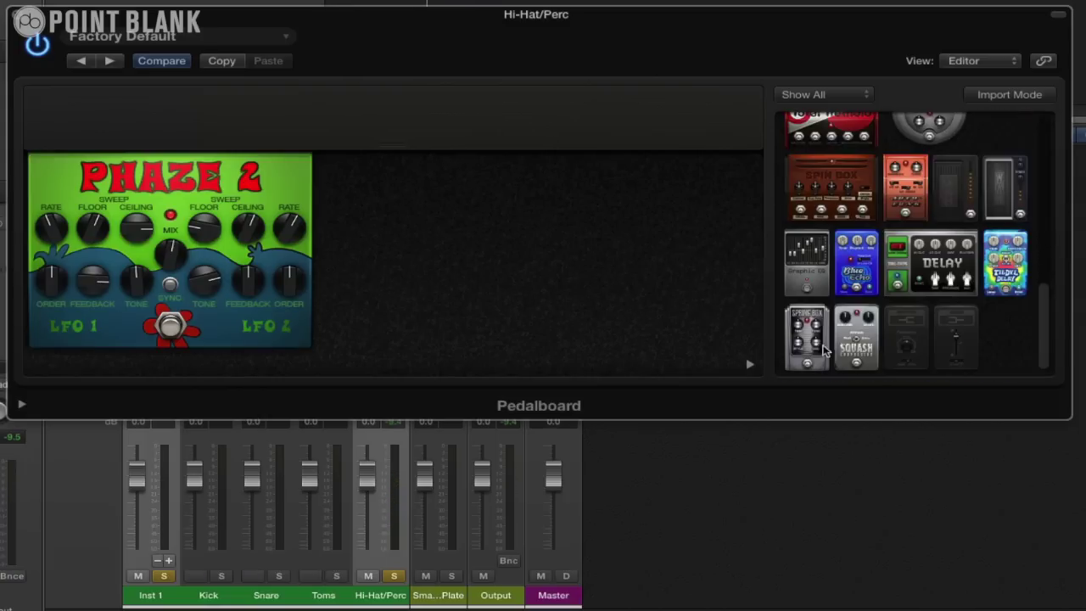
{"action": "left_click_drag", "start_coordinate": [804, 336], "coordinate": [427, 237]}
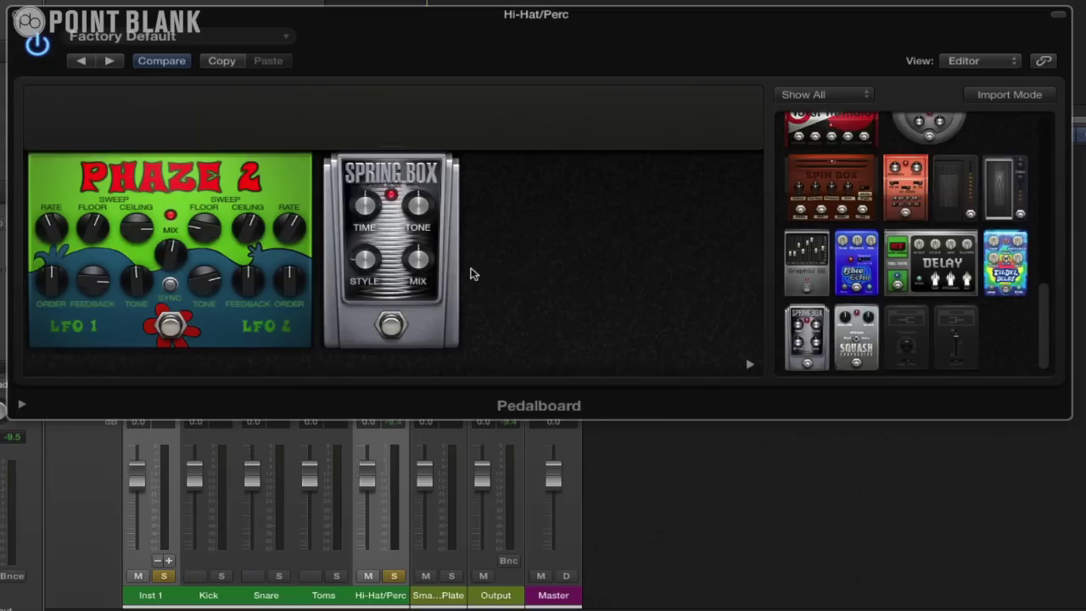
- Set the Spring Box mix to 18, unsolo Hi-Hat/Perc, and close the Pedalboard editor
{"action": "left_click", "coordinate": [416, 264]}
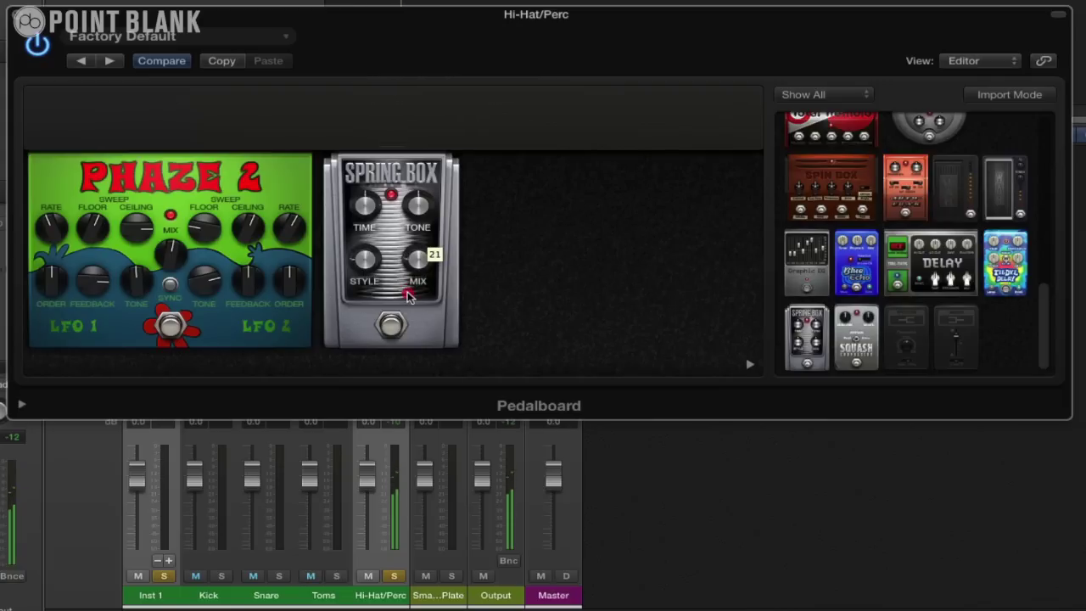
{"action": "left_click_drag", "start_coordinate": [407, 296], "coordinate": [404, 298]}
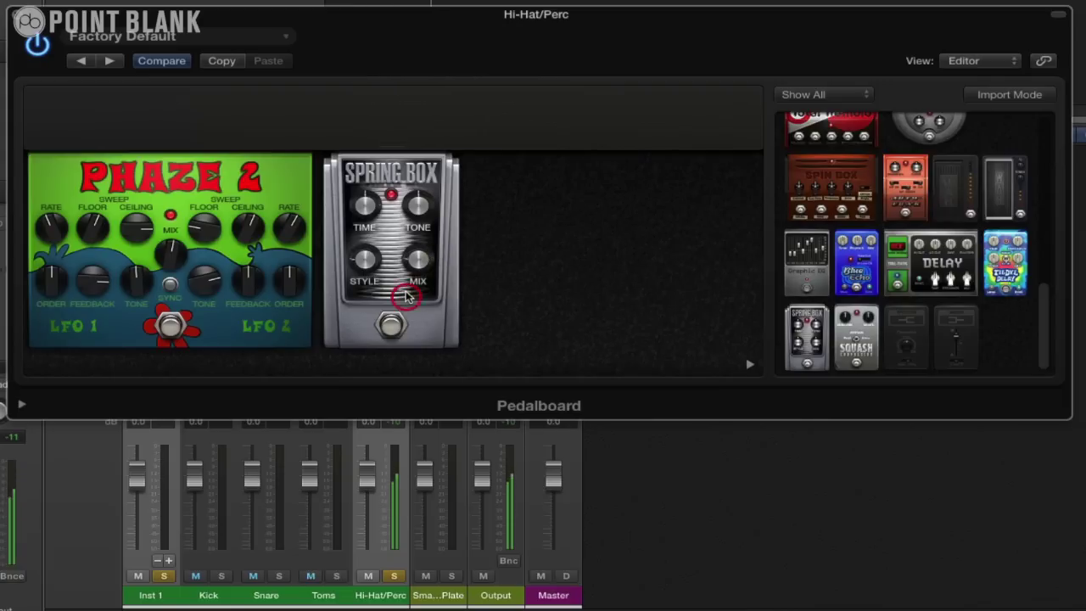
{"action": "left_click", "coordinate": [395, 577]}
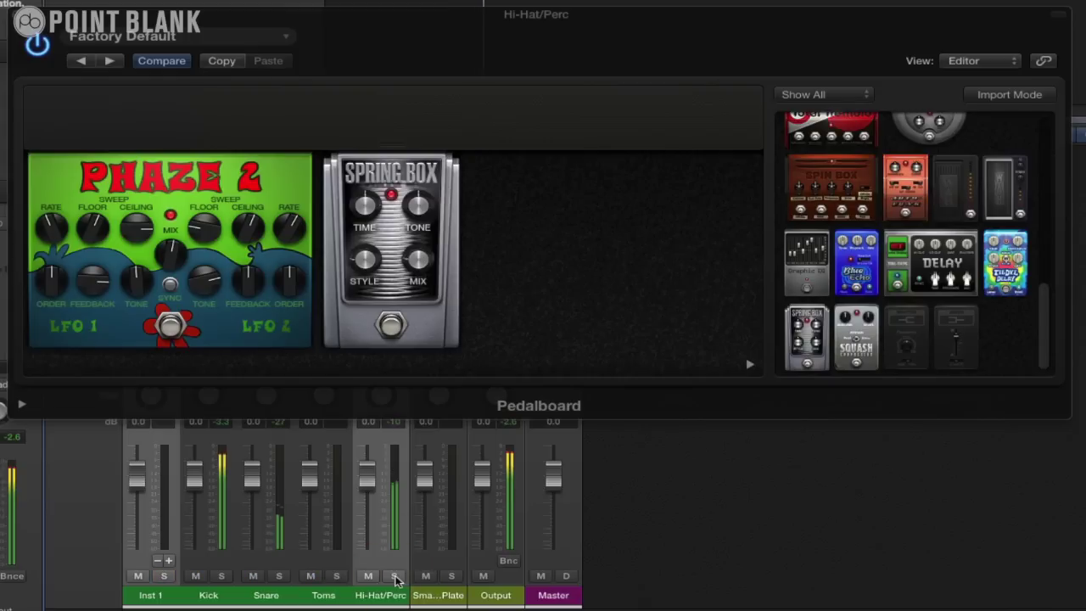
{"action": "left_click_drag", "start_coordinate": [422, 282], "coordinate": [415, 268]}
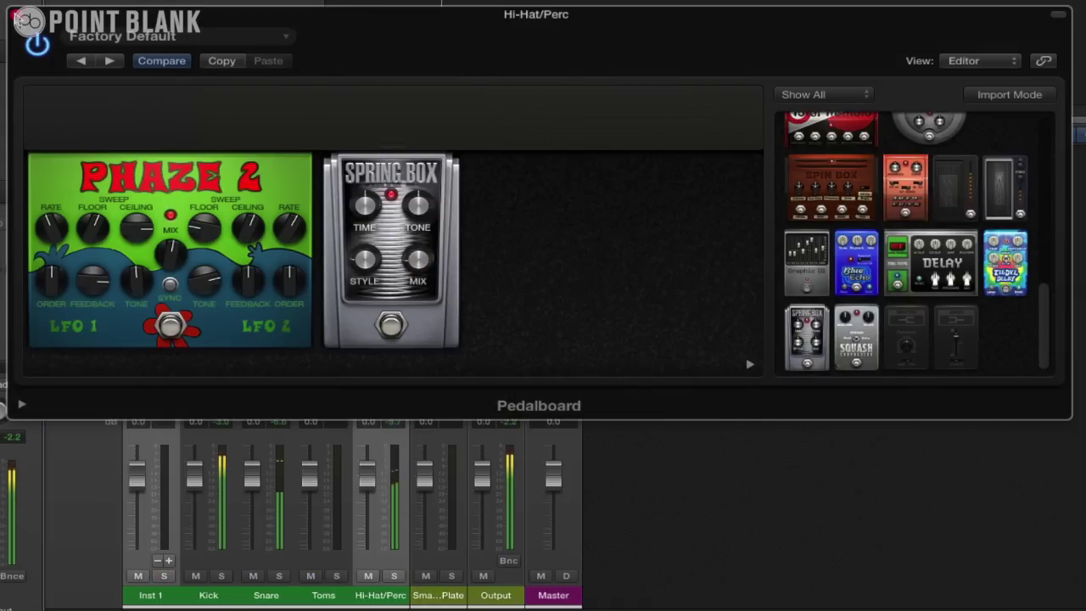
{"action": "left_click", "coordinate": [16, 15]}
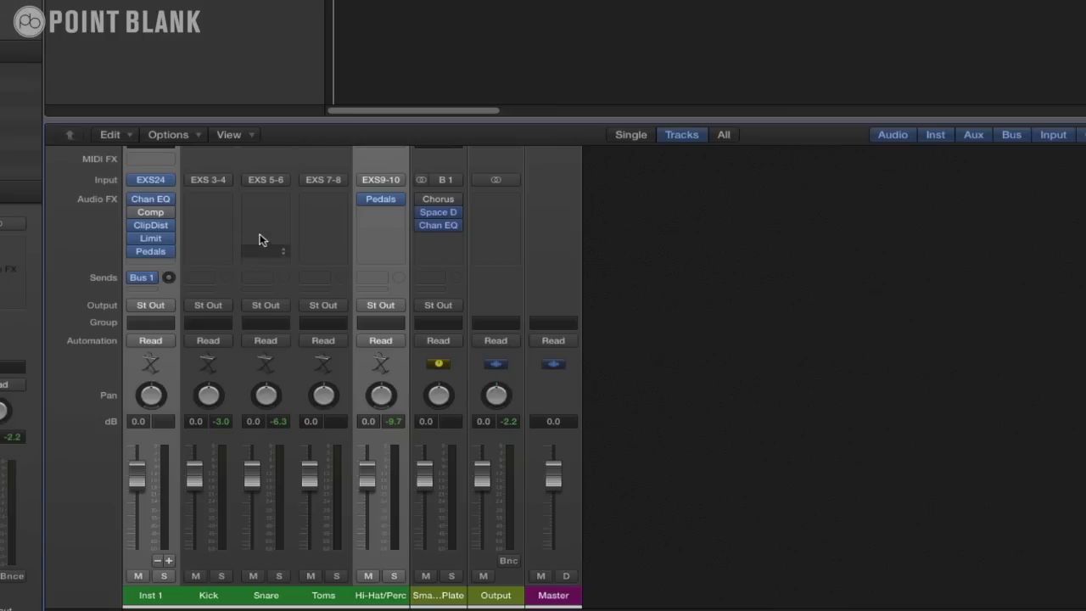
- Insert a Pedalboard on the Snare channel's empty Audio FX slot
{"action": "left_click", "coordinate": [281, 200]}
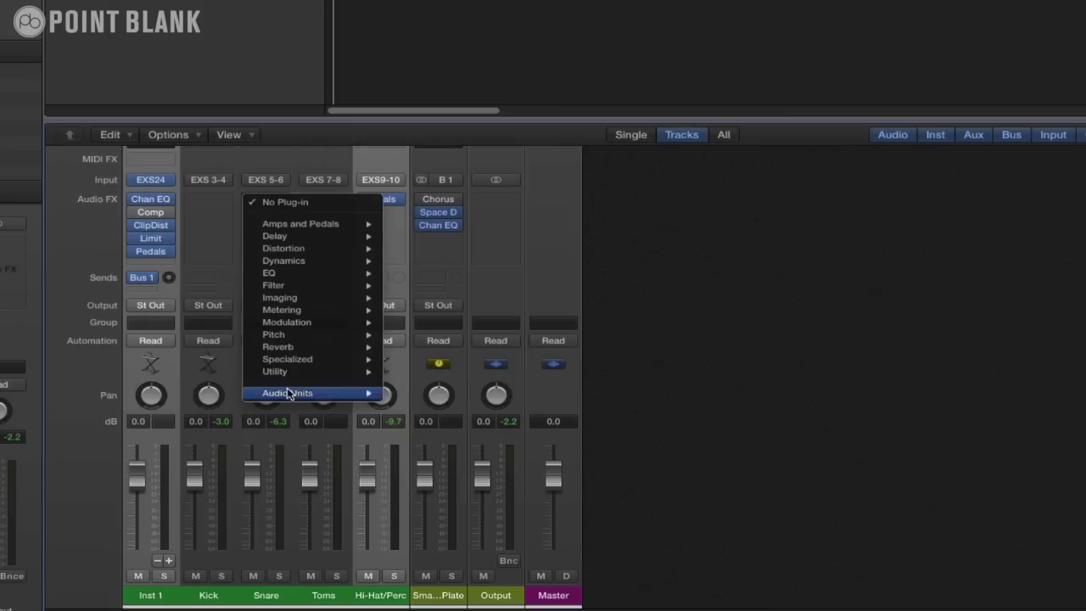
{"action": "mouse_move", "coordinate": [339, 224]}
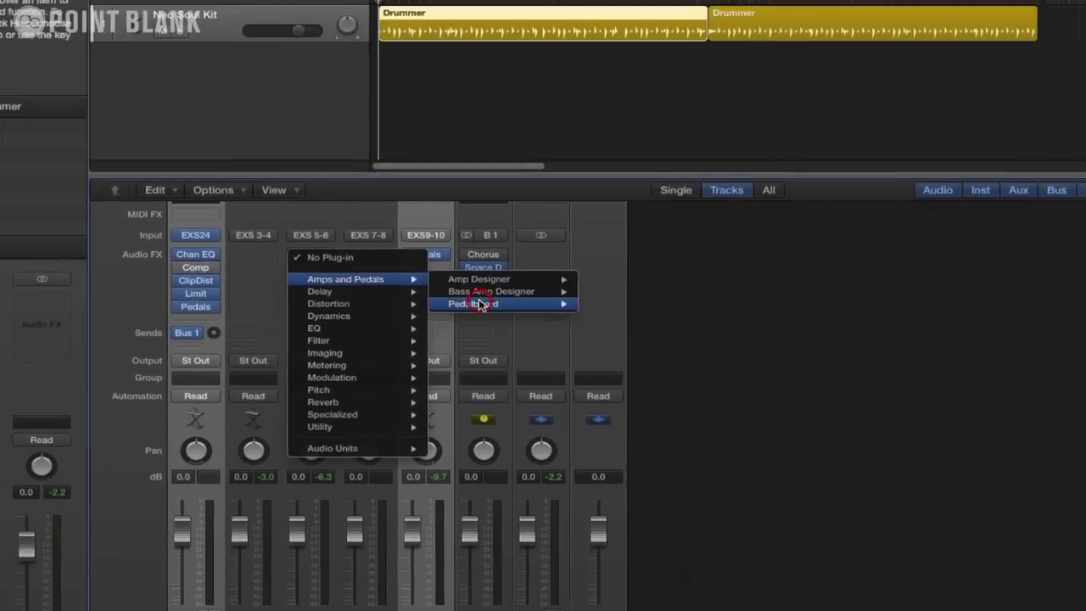
{"action": "left_click", "coordinate": [428, 248]}
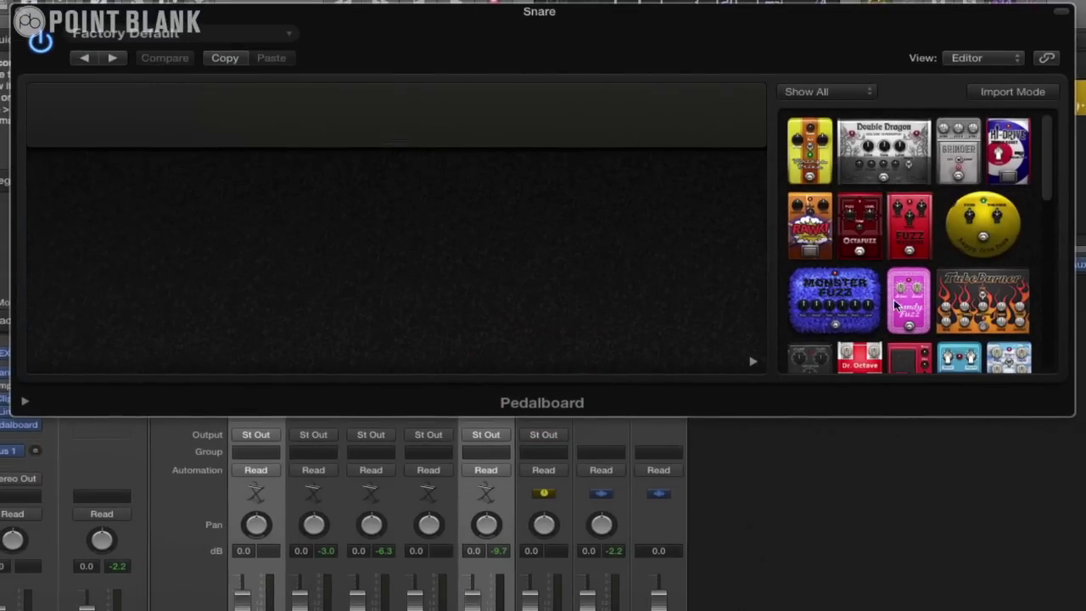
- Scroll the pedal browser and add the Roswell Ringer ring modulator to the snare board
{"action": "scroll", "coordinate": [894, 303], "scroll_direction": "down", "scroll_amount": 5}
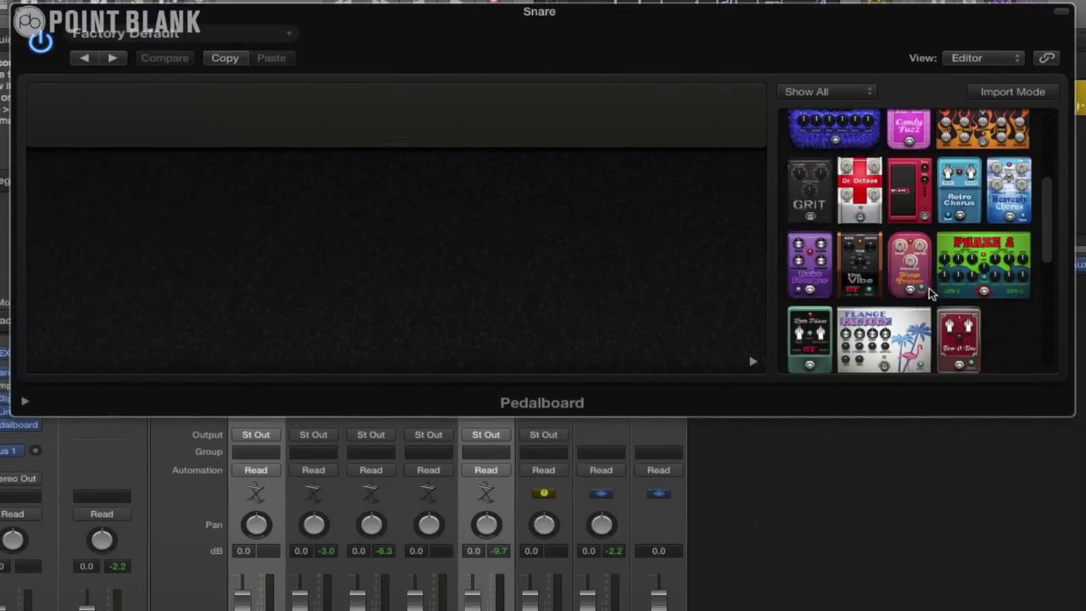
{"action": "scroll", "coordinate": [929, 292], "scroll_direction": "down", "scroll_amount": 1}
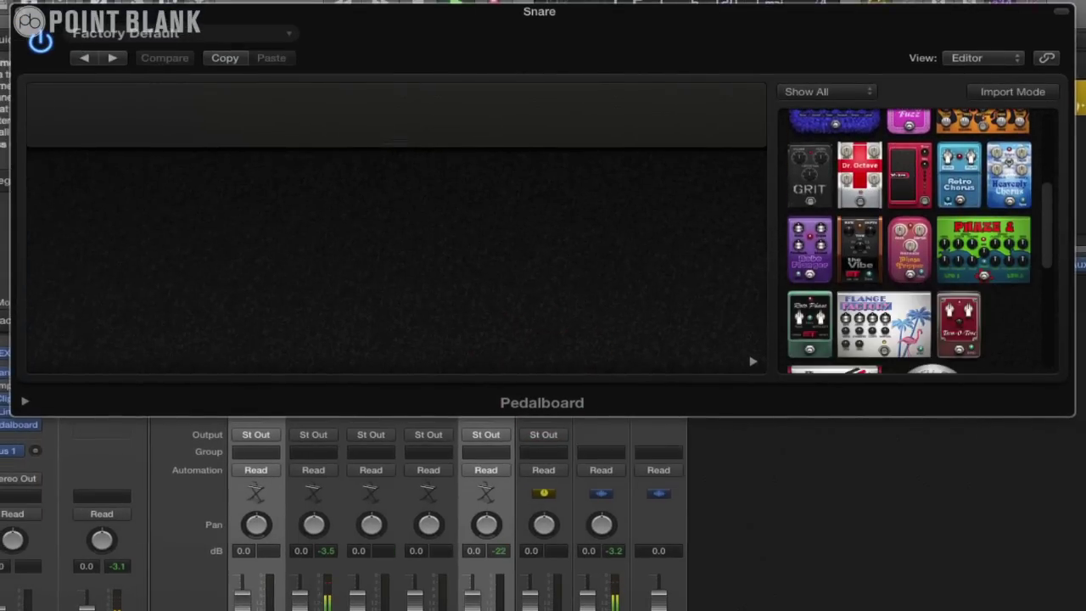
{"action": "scroll", "coordinate": [937, 270], "scroll_direction": "down", "scroll_amount": 4}
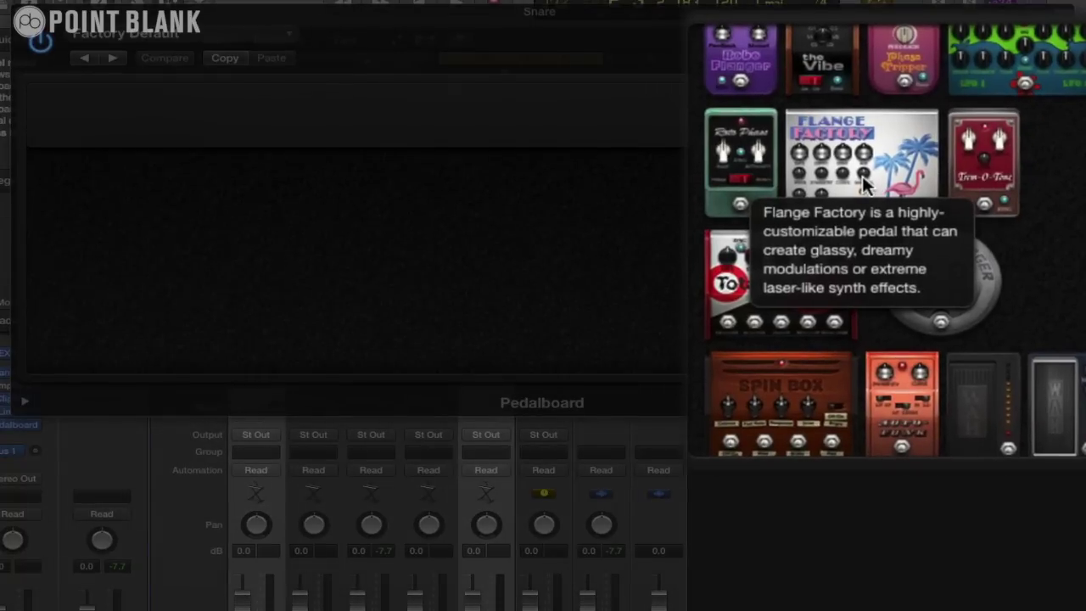
{"action": "mouse_move", "coordinate": [977, 158]}
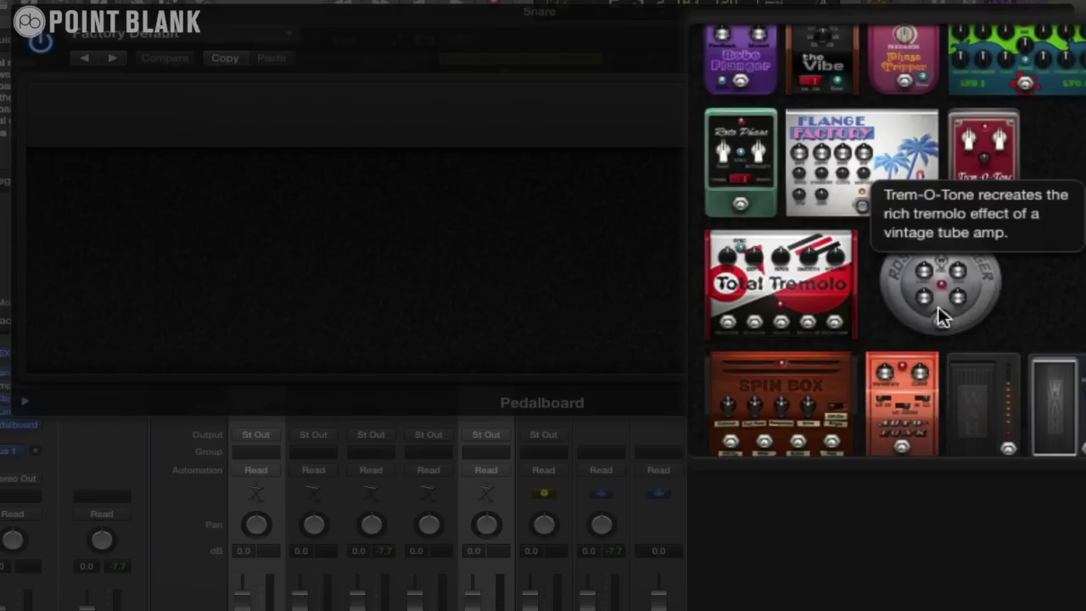
{"action": "left_click_drag", "start_coordinate": [933, 297], "coordinate": [438, 277]}
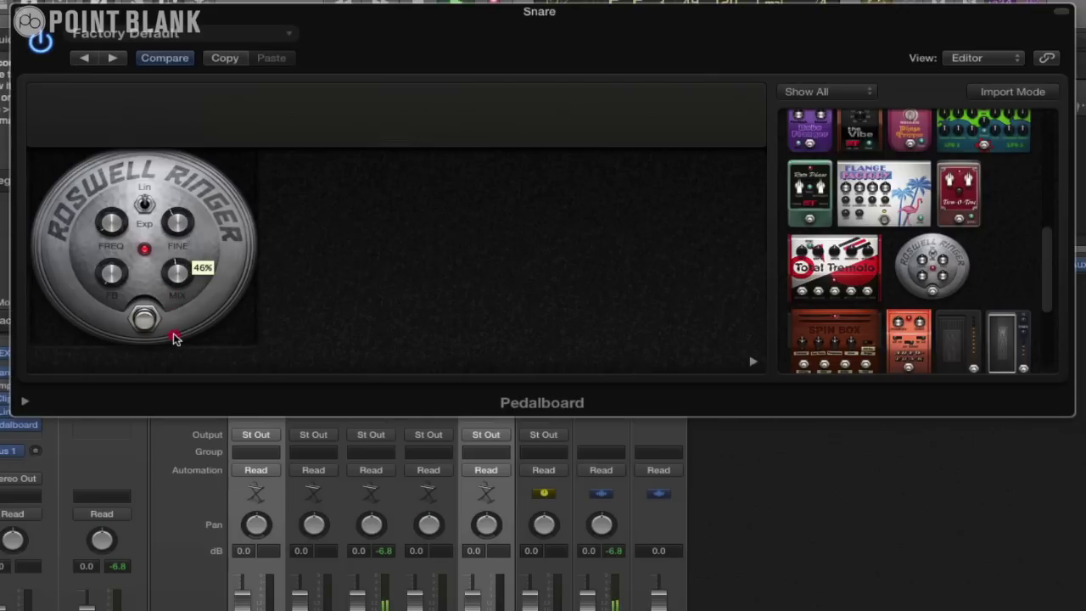
- Lower the Roswell Ringer frequency to -75, set its feedback, and bring the mix to 45%
{"action": "left_click", "coordinate": [111, 200]}
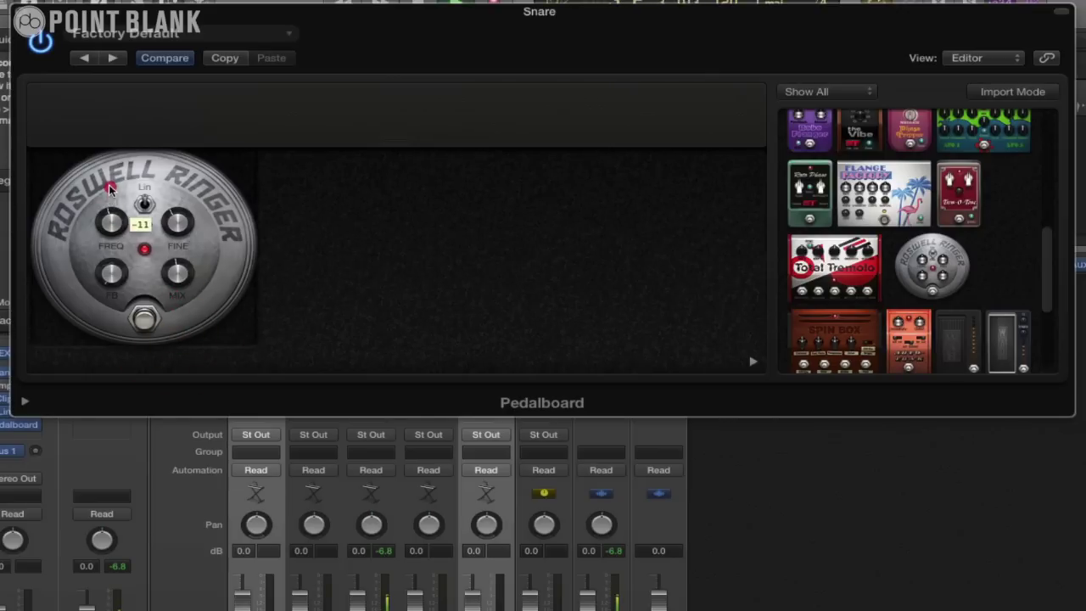
{"action": "left_click", "coordinate": [112, 274]}
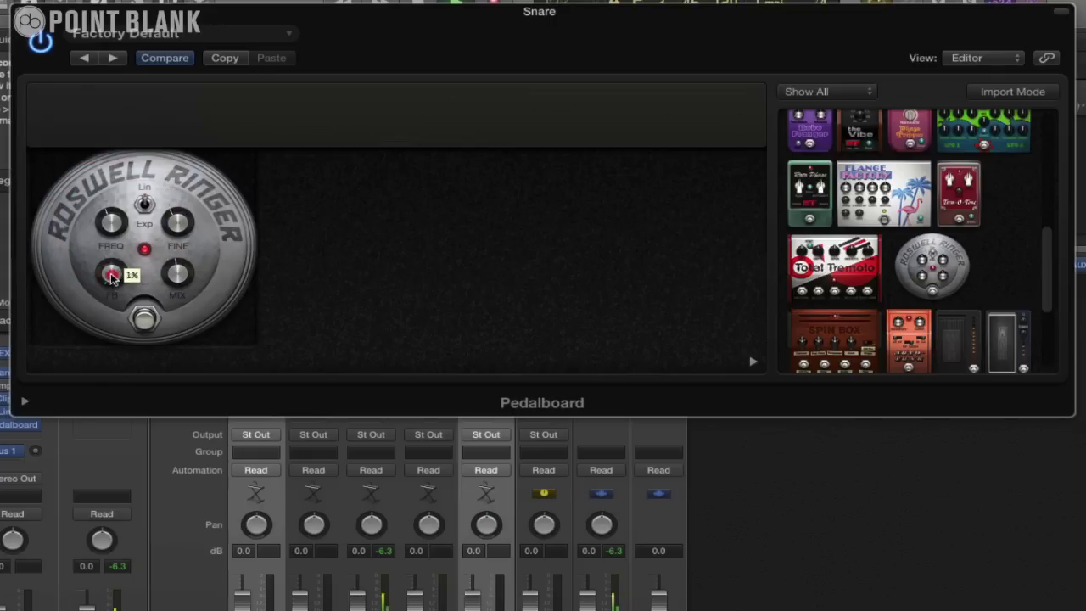
{"action": "mouse_move", "coordinate": [107, 219]}
{"action": "left_mouse_down"}
{"action": "mouse_move", "coordinate": [107, 254]}
{"action": "mouse_move", "coordinate": [108, 237]}
{"action": "left_mouse_up"}
{"action": "left_click", "coordinate": [109, 226]}
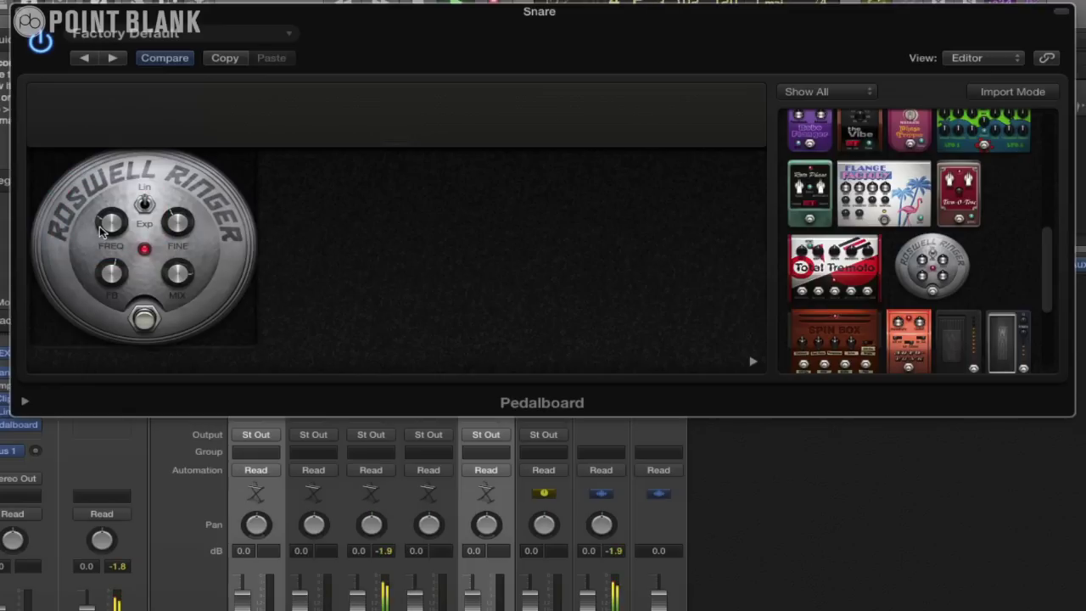
{"action": "left_click", "coordinate": [112, 278]}
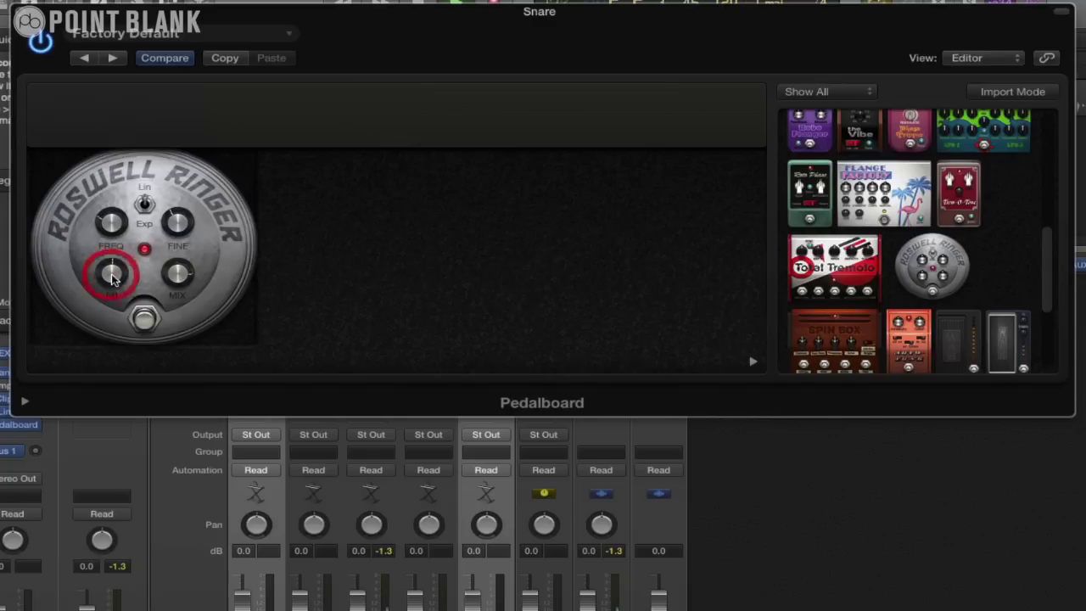
{"action": "left_click", "coordinate": [172, 323]}
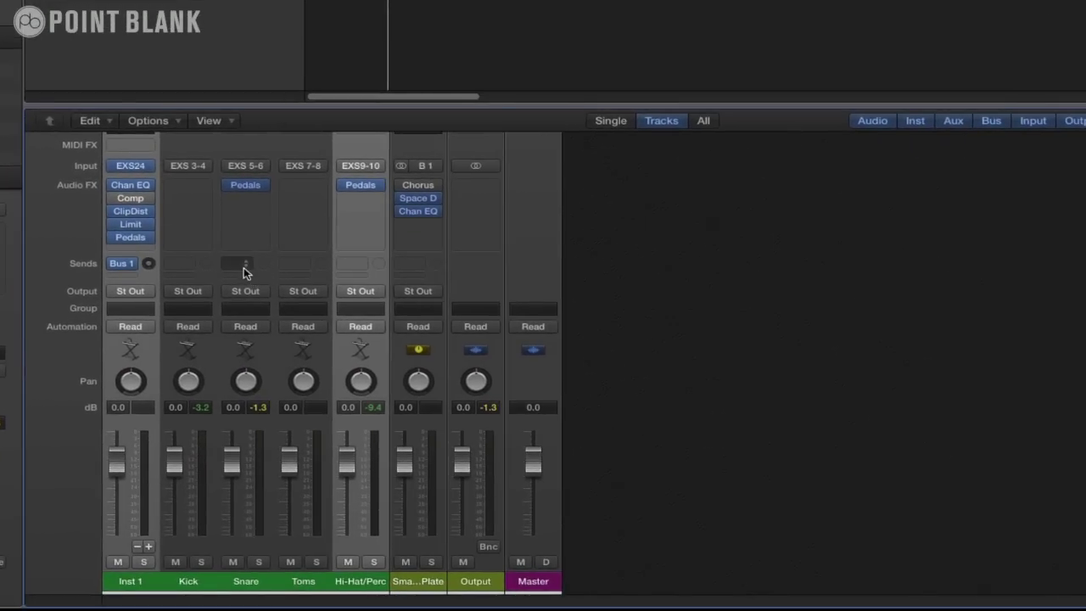
- Send the snare to Bus 2 and insert a Pedalboard on the new Aux 6
{"action": "left_click", "coordinate": [243, 267]}
{"action": "mouse_move", "coordinate": [293, 338]}
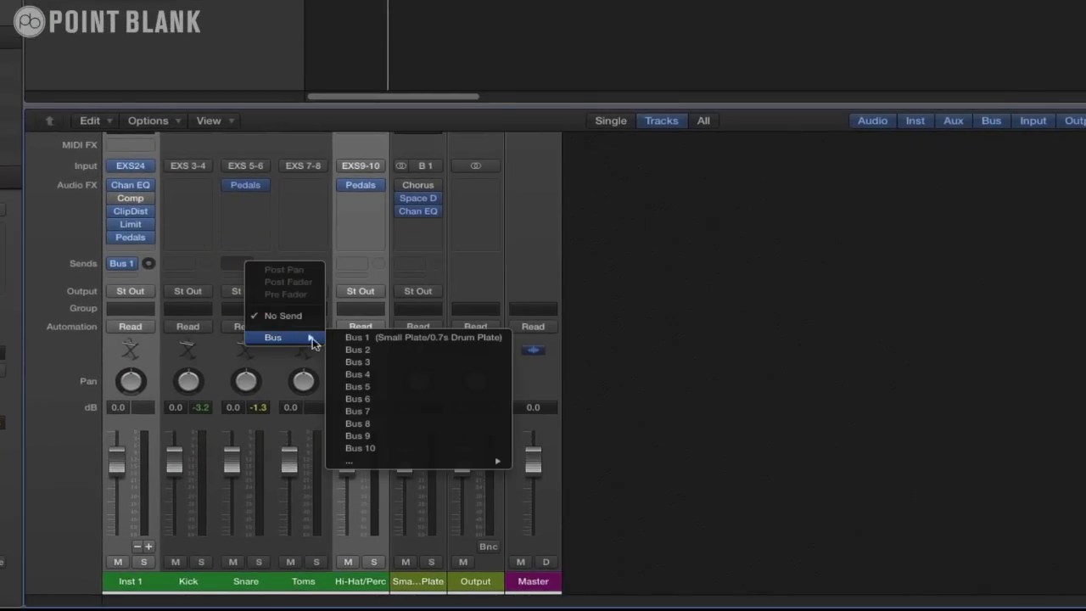
{"action": "left_click", "coordinate": [359, 352]}
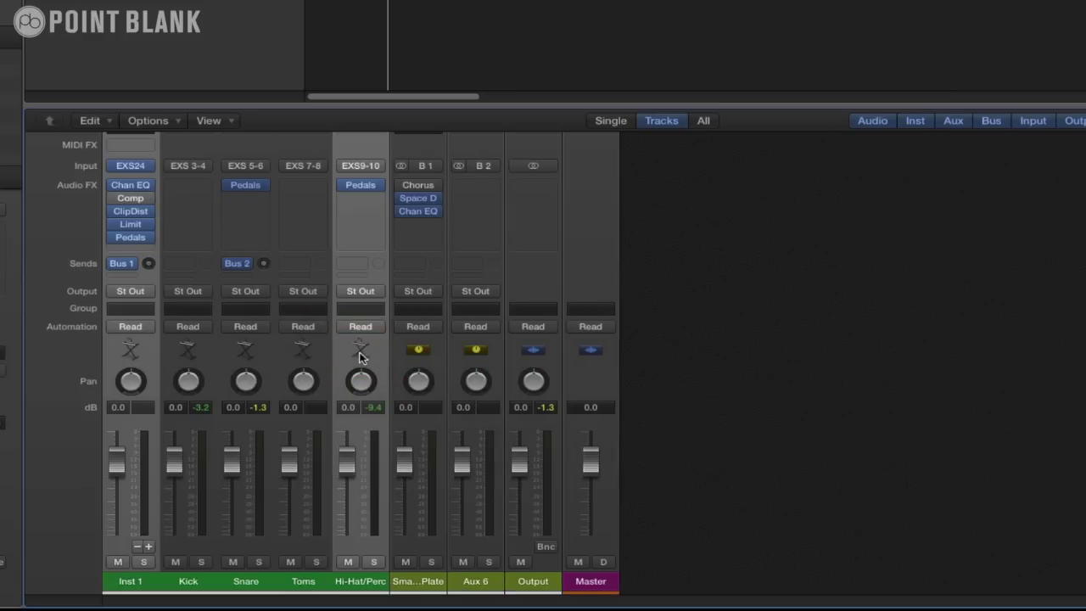
{"action": "left_click", "coordinate": [481, 191]}
{"action": "mouse_move", "coordinate": [514, 210]}
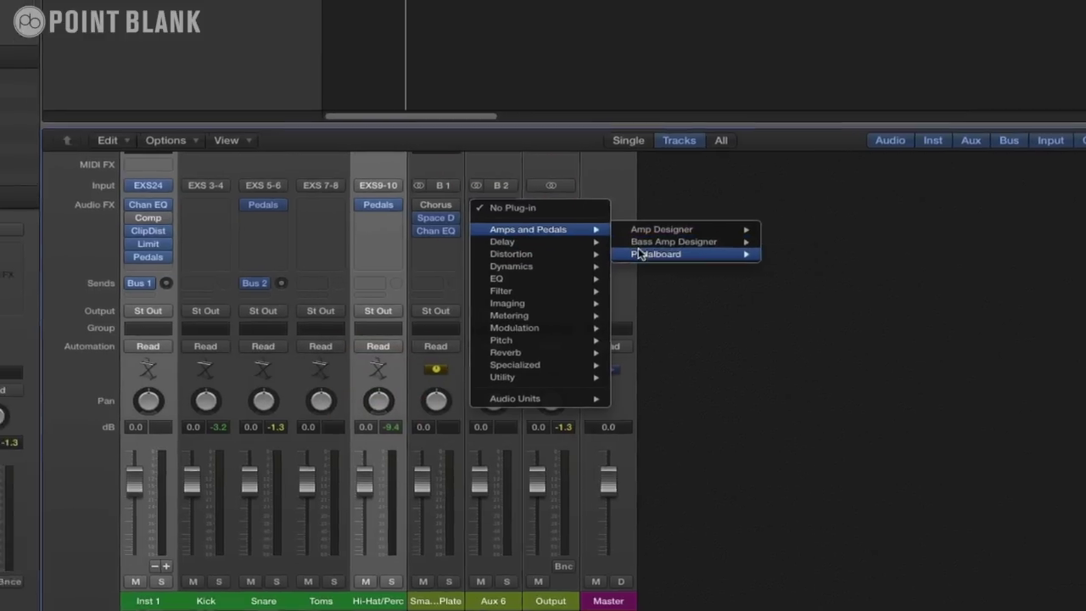
{"action": "left_click", "coordinate": [620, 235]}
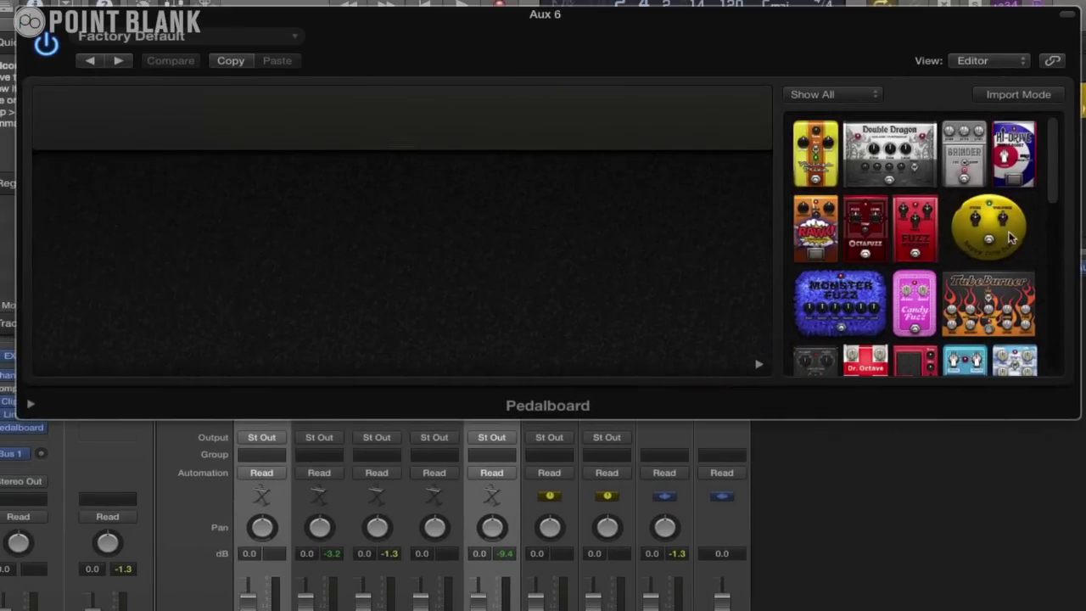
- Add a Tru-Tape Delay pedal to the Aux 6 Pedalboard and move its window aside
{"action": "scroll", "coordinate": [1009, 241], "scroll_direction": "down", "scroll_amount": 5}
{"action": "scroll", "coordinate": [987, 272], "scroll_direction": "up", "scroll_amount": 3}
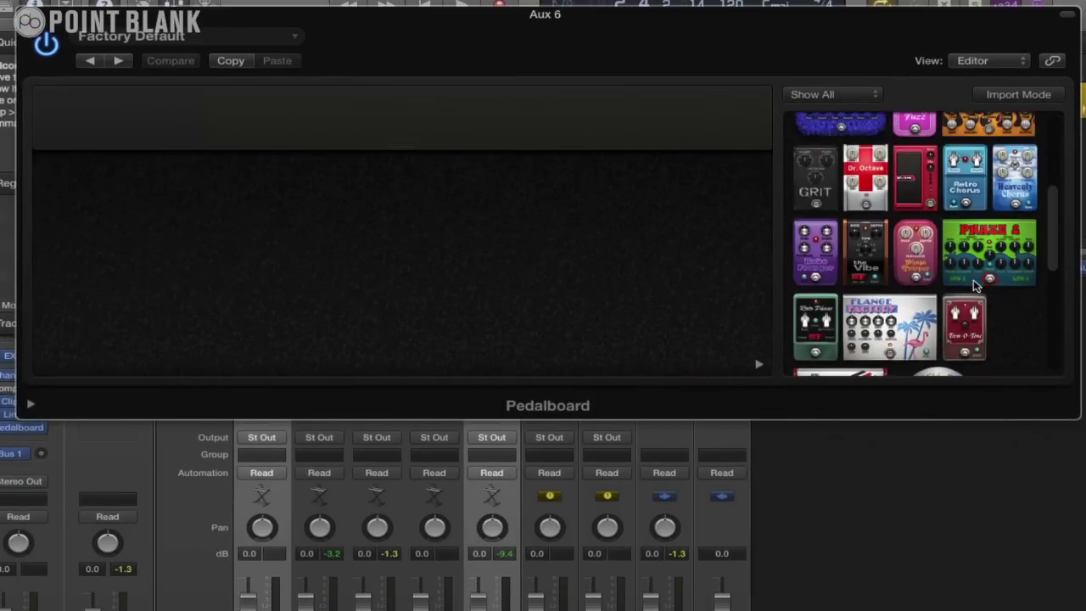
{"action": "scroll", "coordinate": [981, 304], "scroll_direction": "up", "scroll_amount": 1}
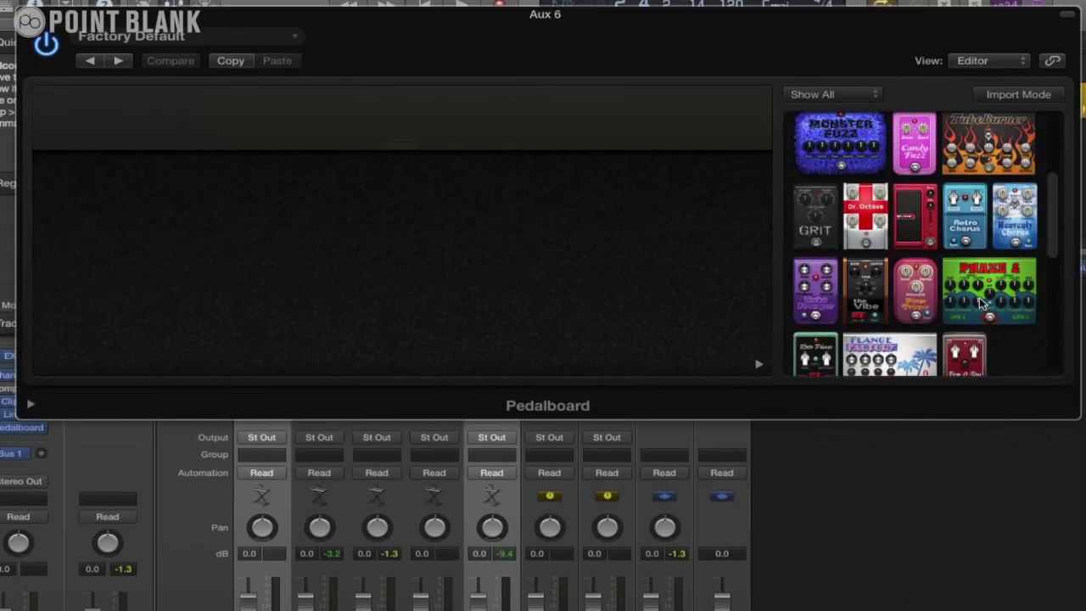
{"action": "scroll", "coordinate": [982, 304], "scroll_direction": "down", "scroll_amount": 2}
{"action": "scroll", "coordinate": [982, 327], "scroll_direction": "down", "scroll_amount": 5}
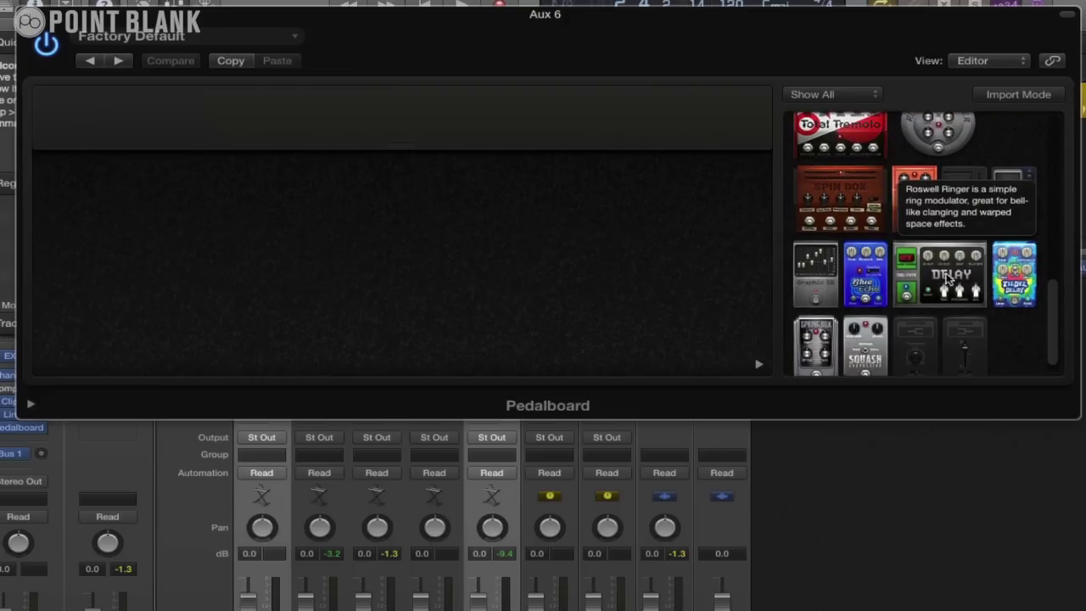
{"action": "left_click_drag", "start_coordinate": [950, 278], "coordinate": [467, 262]}
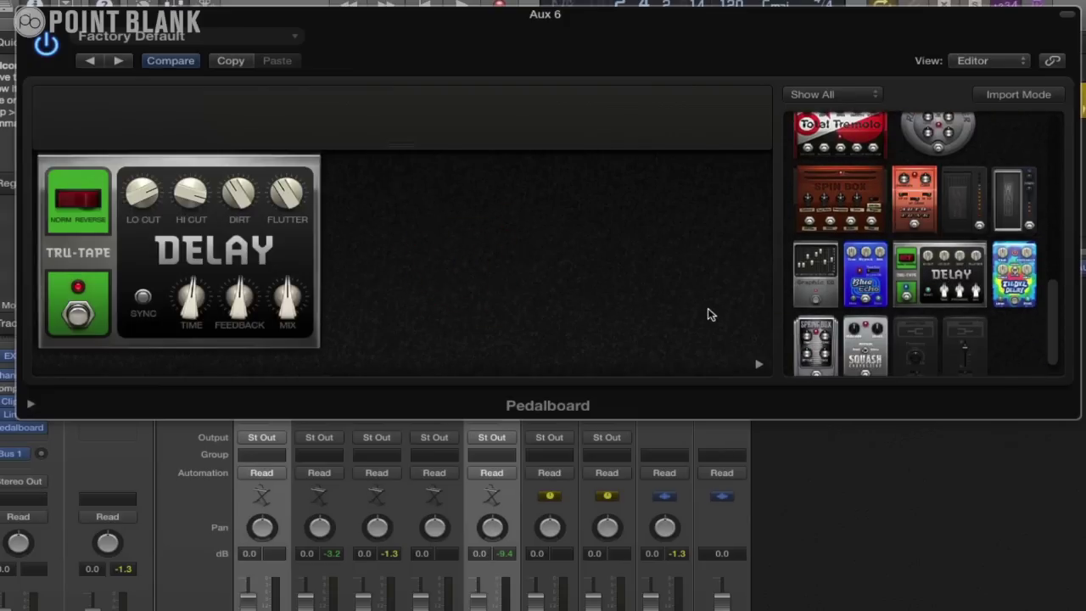
{"action": "left_click_drag", "start_coordinate": [271, 23], "coordinate": [994, 0]}
- Set the snare's Bus 2 send to -6.0 and raise the Tru-Tape Delay mix during playback
{"action": "key", "text": "space"}
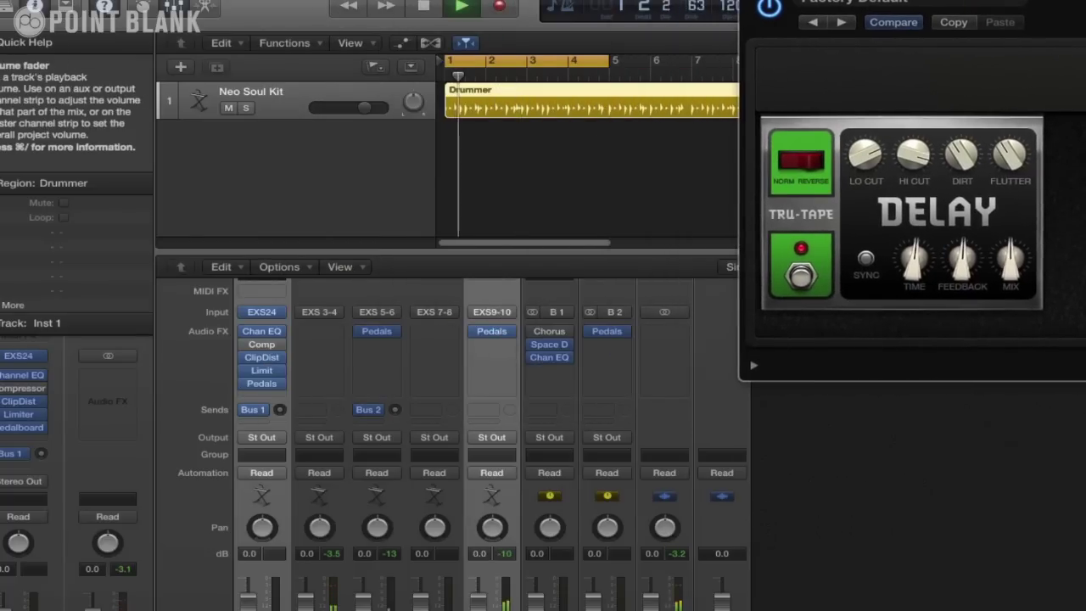
{"action": "left_click_drag", "start_coordinate": [394, 409], "coordinate": [360, 315]}
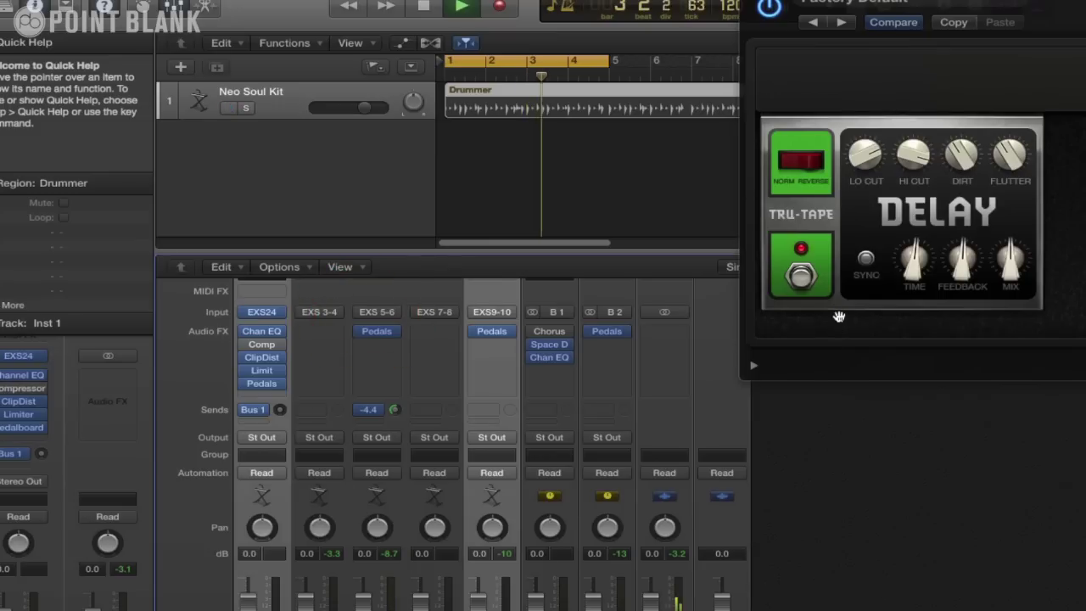
{"action": "key", "text": "space"}
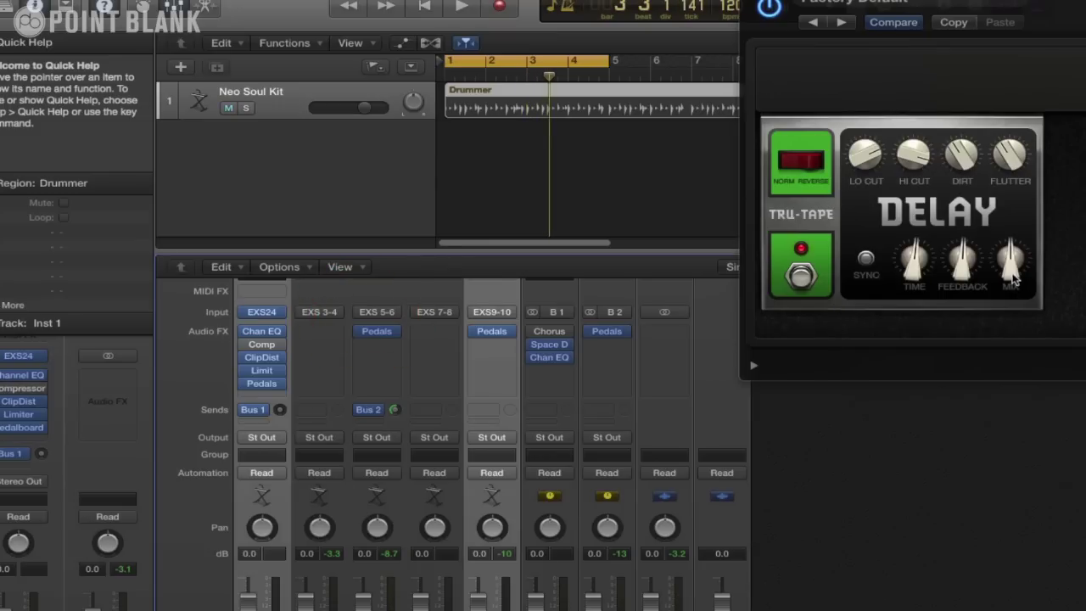
{"action": "left_click_drag", "start_coordinate": [1014, 280], "coordinate": [1042, 182]}
{"action": "key", "text": "space"}
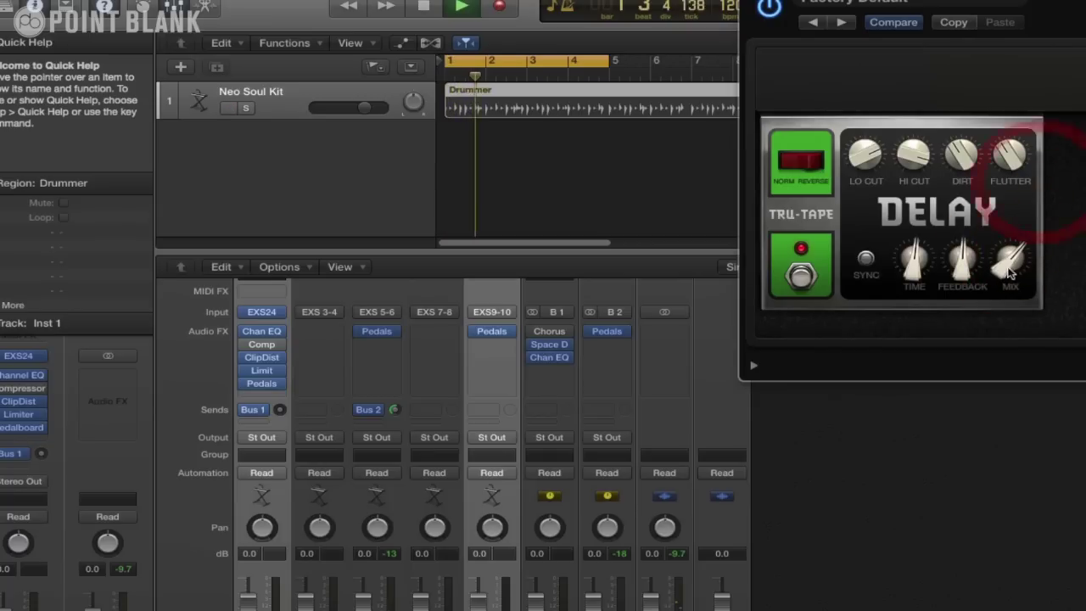
{"action": "left_click_drag", "start_coordinate": [1009, 270], "coordinate": [993, 170]}
- Set delay feedback to about 93% and sync the delay time to a dotted eighth
{"action": "left_click", "coordinate": [959, 261]}
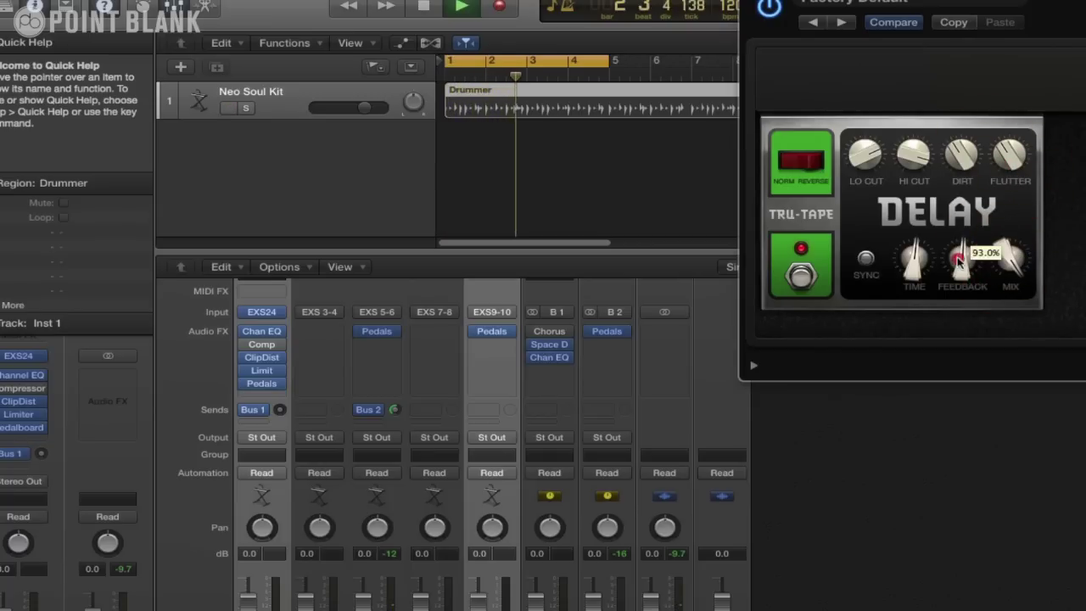
{"action": "mouse_move", "coordinate": [914, 259]}
{"action": "left_mouse_down"}
{"action": "mouse_move", "coordinate": [904, 287]}
{"action": "mouse_move", "coordinate": [908, 254]}
{"action": "left_mouse_up"}
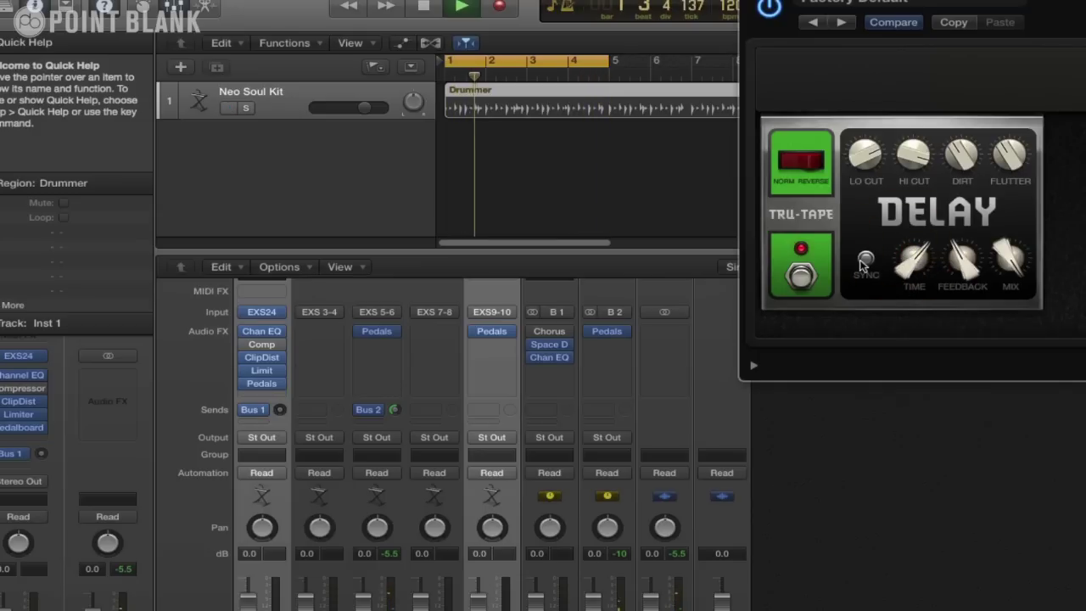
{"action": "left_click", "coordinate": [863, 263]}
{"action": "left_click", "coordinate": [907, 255]}
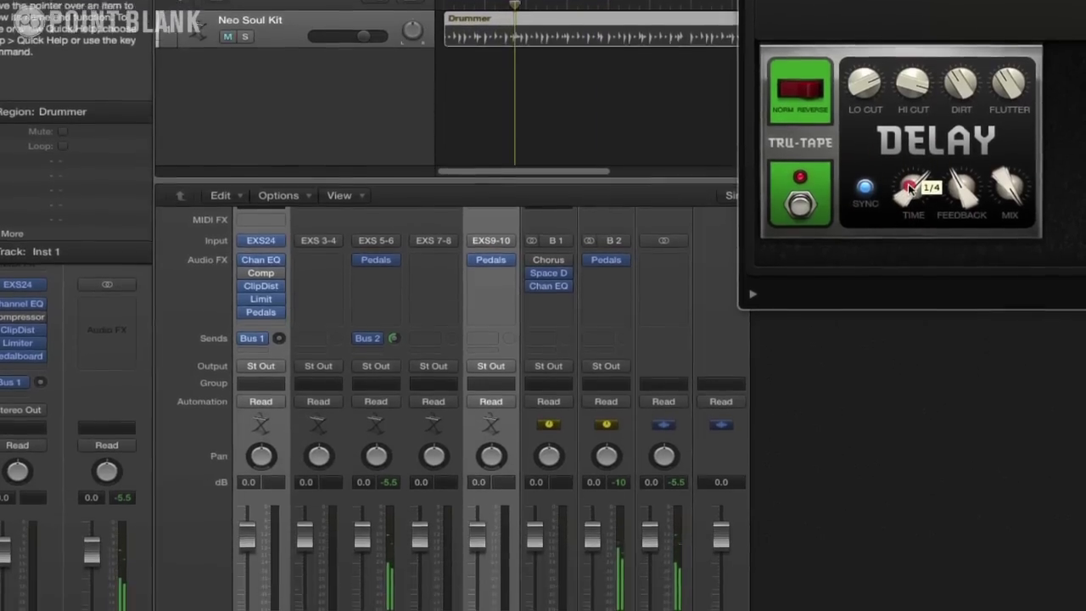
{"action": "left_click_drag", "start_coordinate": [907, 183], "coordinate": [905, 198]}
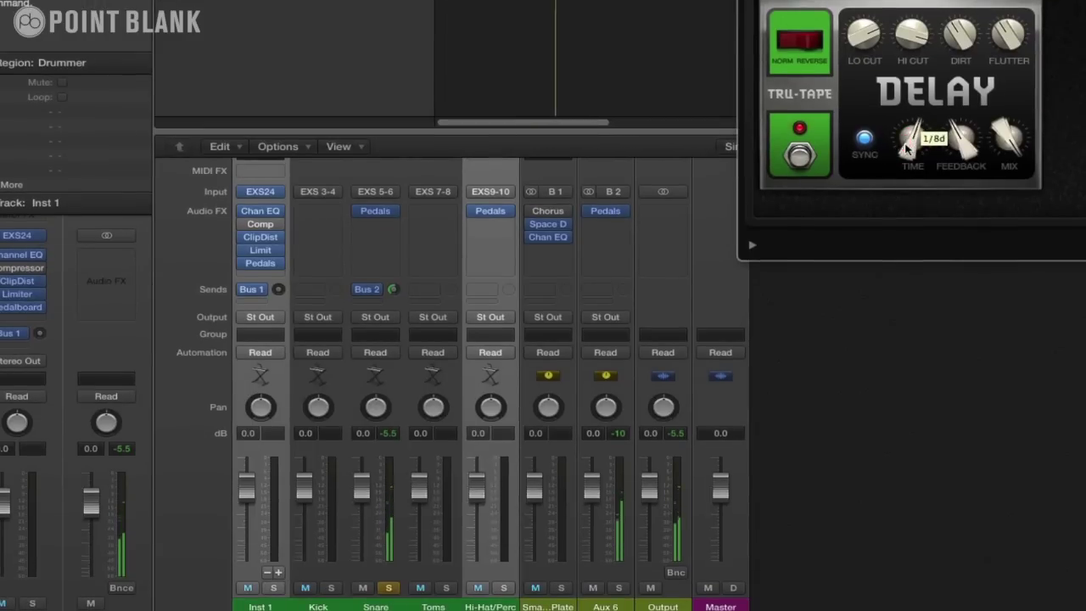
{"action": "left_click_drag", "start_coordinate": [906, 148], "coordinate": [906, 131]}
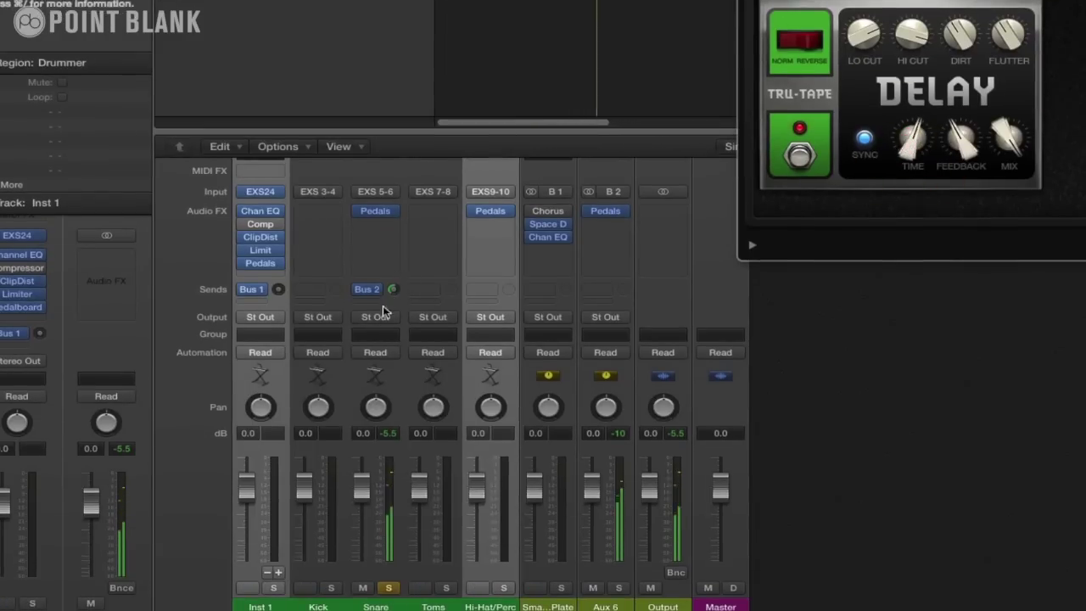
- Unsolo the snare, raise feedback to 138.5%, adjust dirt, and set the snare send to -17.0
{"action": "left_click", "coordinate": [389, 587]}
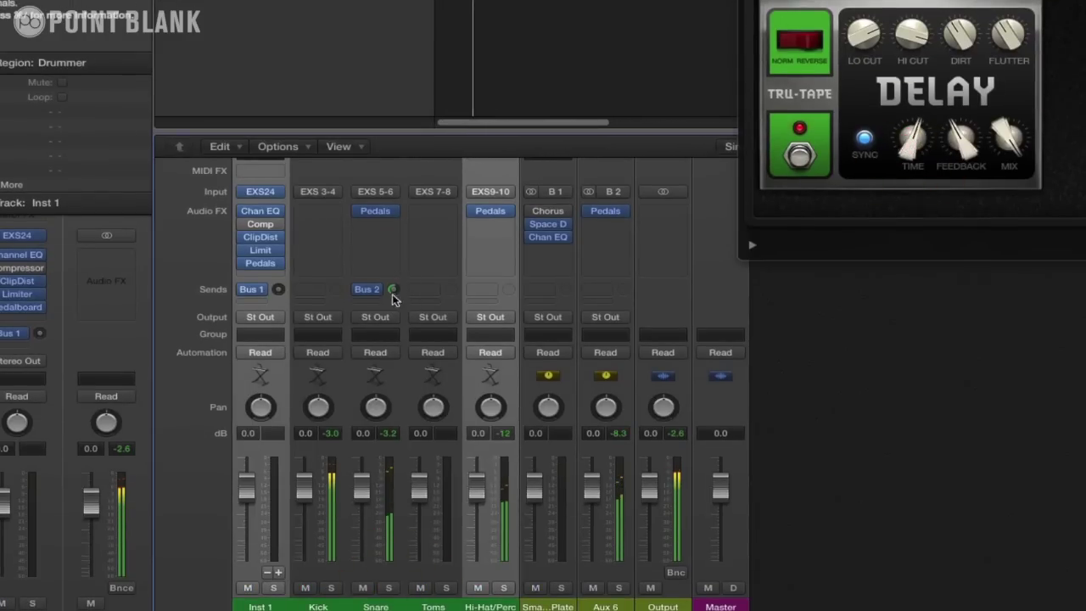
{"action": "left_click_drag", "start_coordinate": [393, 289], "coordinate": [402, 456]}
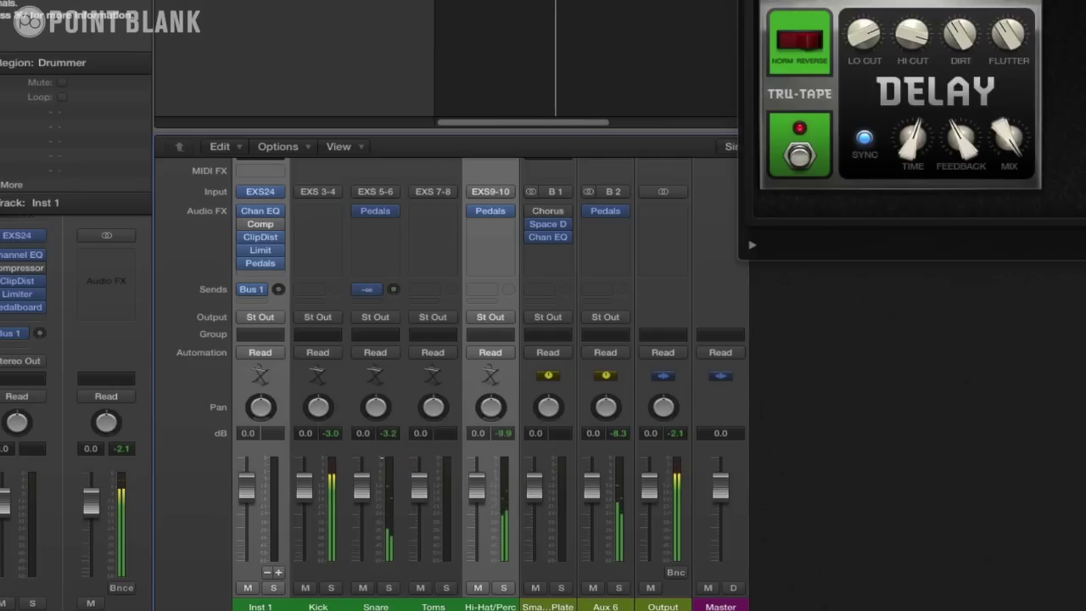
{"action": "left_click_drag", "start_coordinate": [960, 130], "coordinate": [959, 114]}
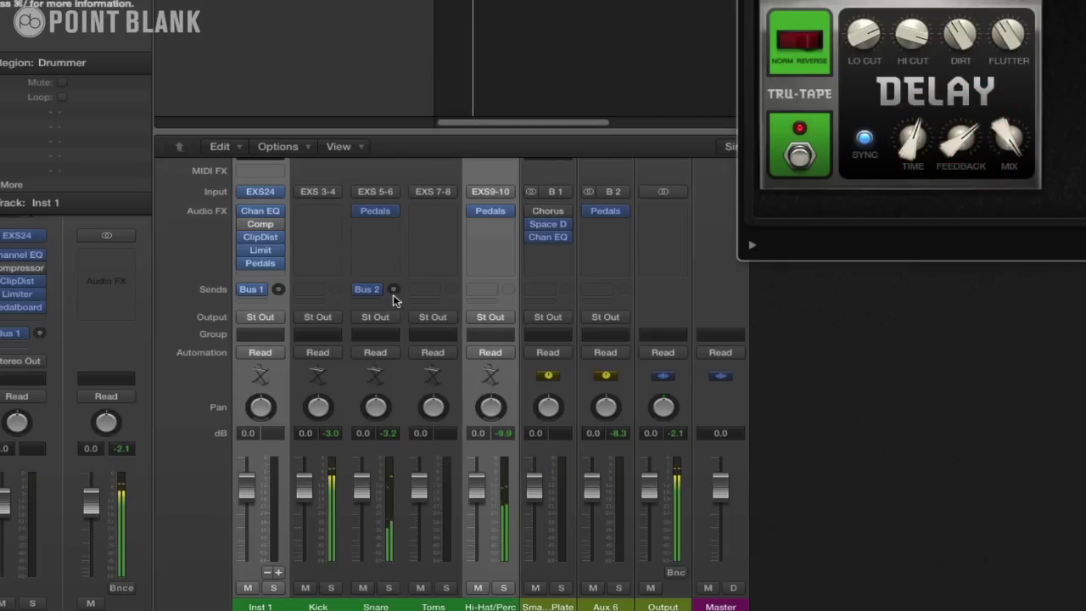
{"action": "mouse_move", "coordinate": [394, 292]}
{"action": "left_mouse_down"}
{"action": "mouse_move", "coordinate": [395, 170]}
{"action": "mouse_move", "coordinate": [382, 376]}
{"action": "left_mouse_up"}
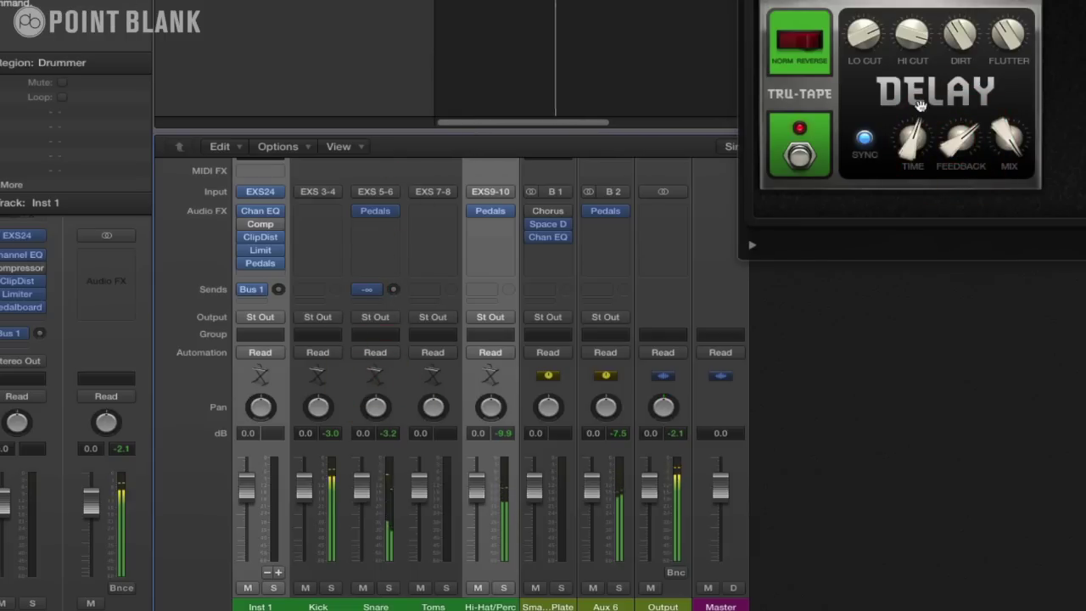
{"action": "left_click", "coordinate": [953, 17]}
{"action": "left_click_drag", "start_coordinate": [975, 32], "coordinate": [1008, 12]}
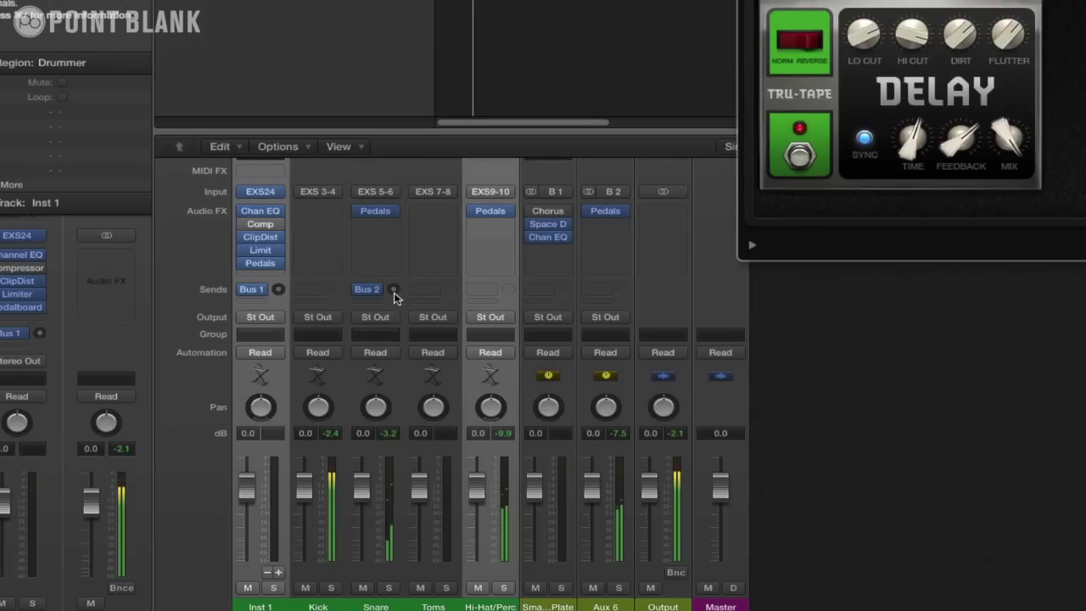
{"action": "mouse_move", "coordinate": [393, 289]}
{"action": "left_mouse_down"}
{"action": "mouse_move", "coordinate": [377, 248]}
{"action": "mouse_move", "coordinate": [387, 188]}
{"action": "mouse_move", "coordinate": [412, 183]}
{"action": "left_mouse_up"}
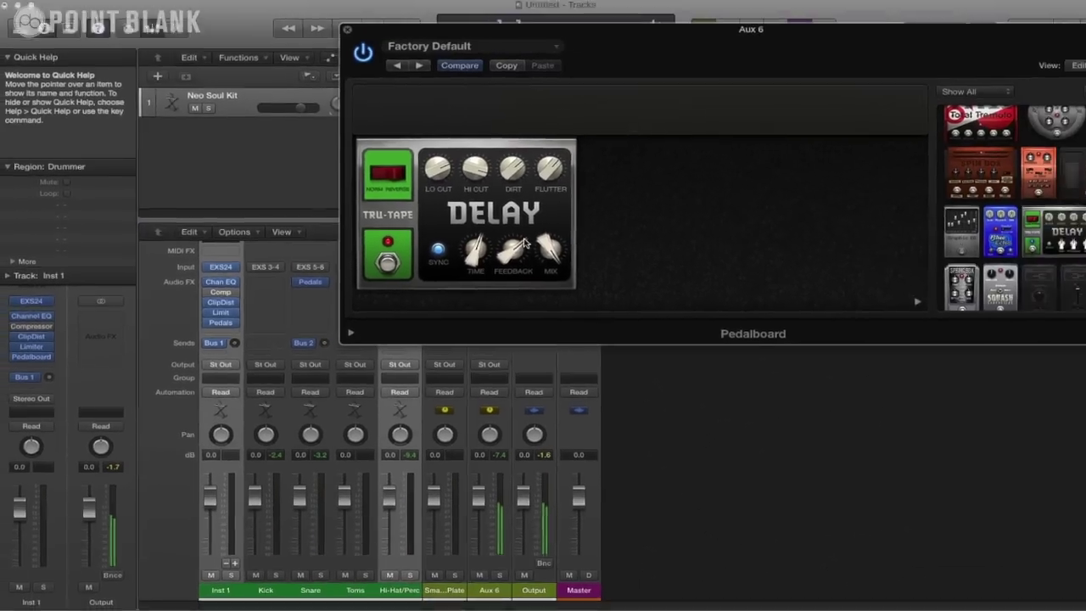
- Drop the Tru-Tape Delay feedback to 91.5% and dismiss the preset list unchanged
{"action": "left_click", "coordinate": [636, 172]}
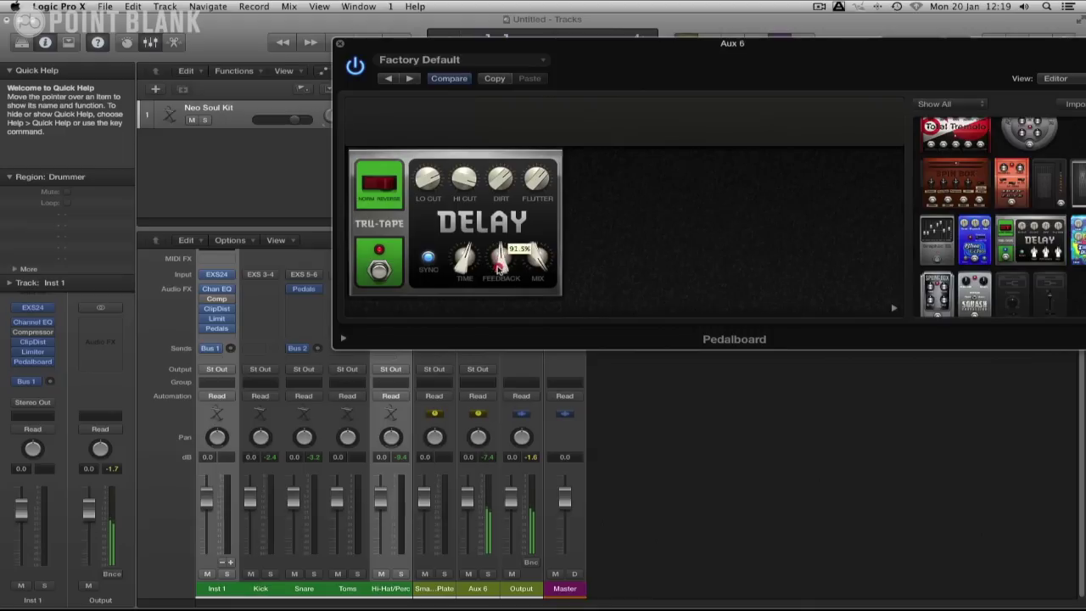
{"action": "left_click_drag", "start_coordinate": [500, 265], "coordinate": [501, 265]}
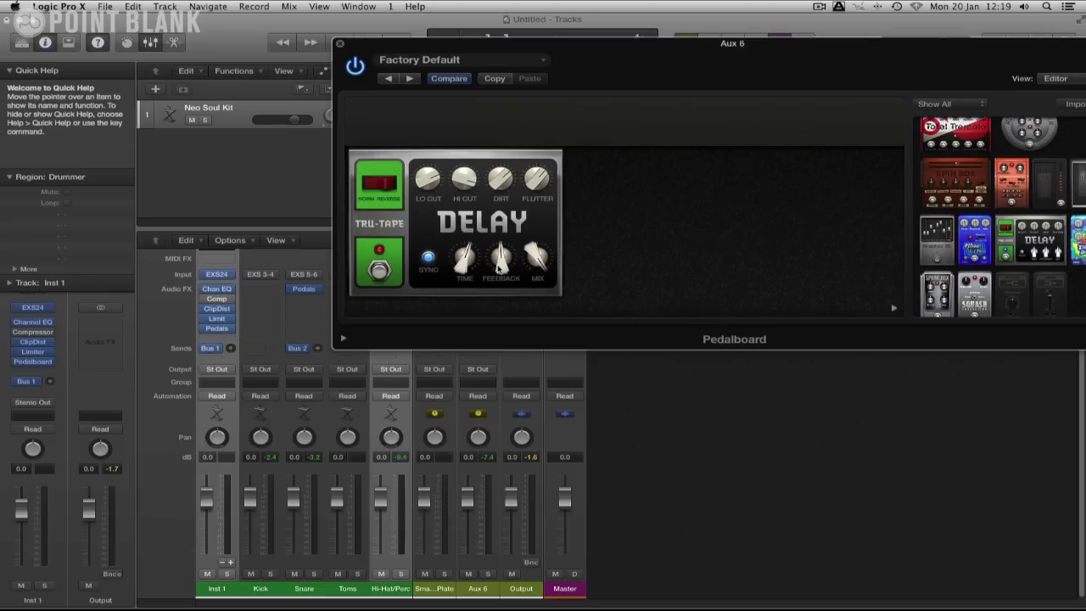
{"action": "left_click", "coordinate": [419, 59]}
{"action": "mouse_move", "coordinate": [370, 305]}
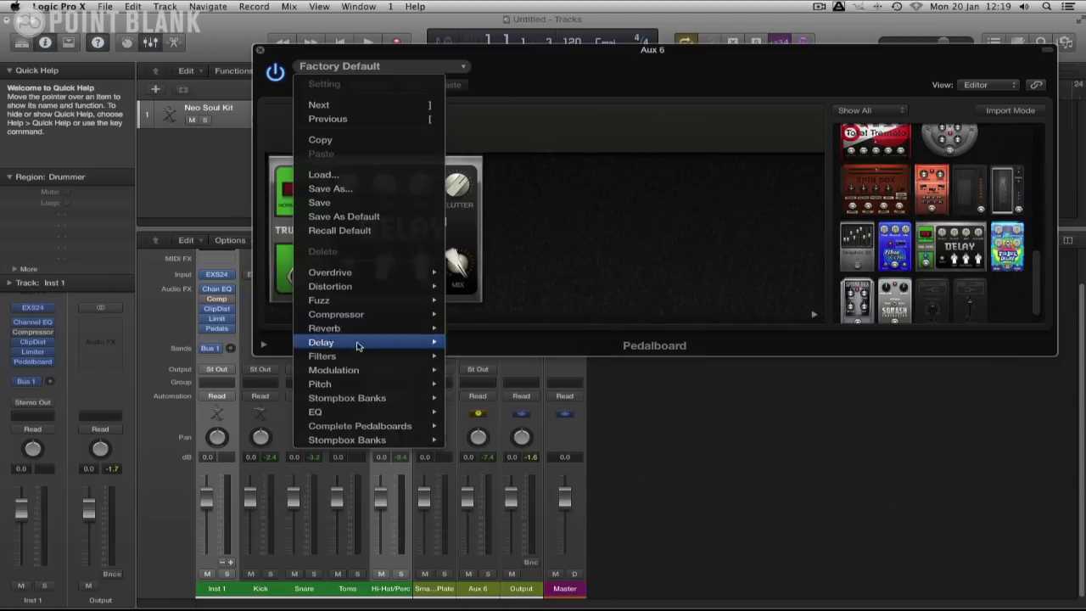
{"action": "left_click", "coordinate": [577, 273]}
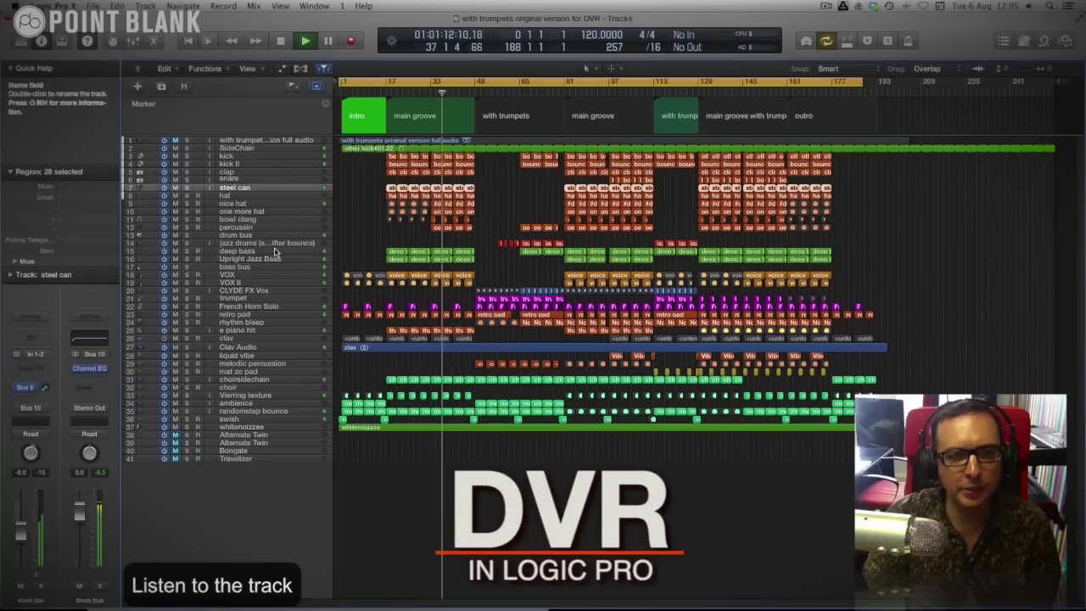
- Solo the steel can track in the DVR project
{"action": "left_click", "coordinate": [186, 188]}
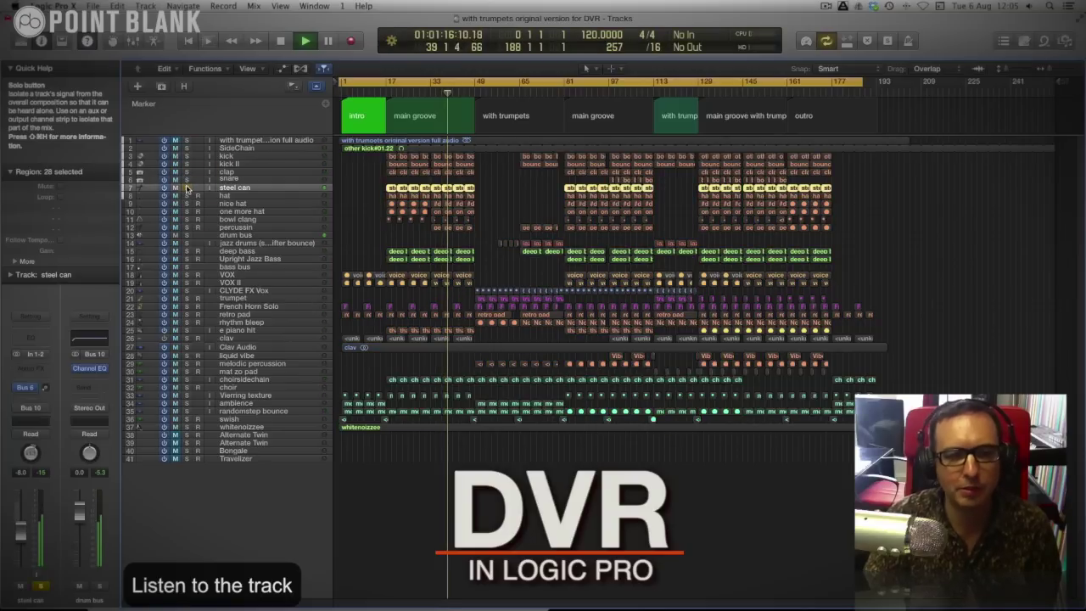